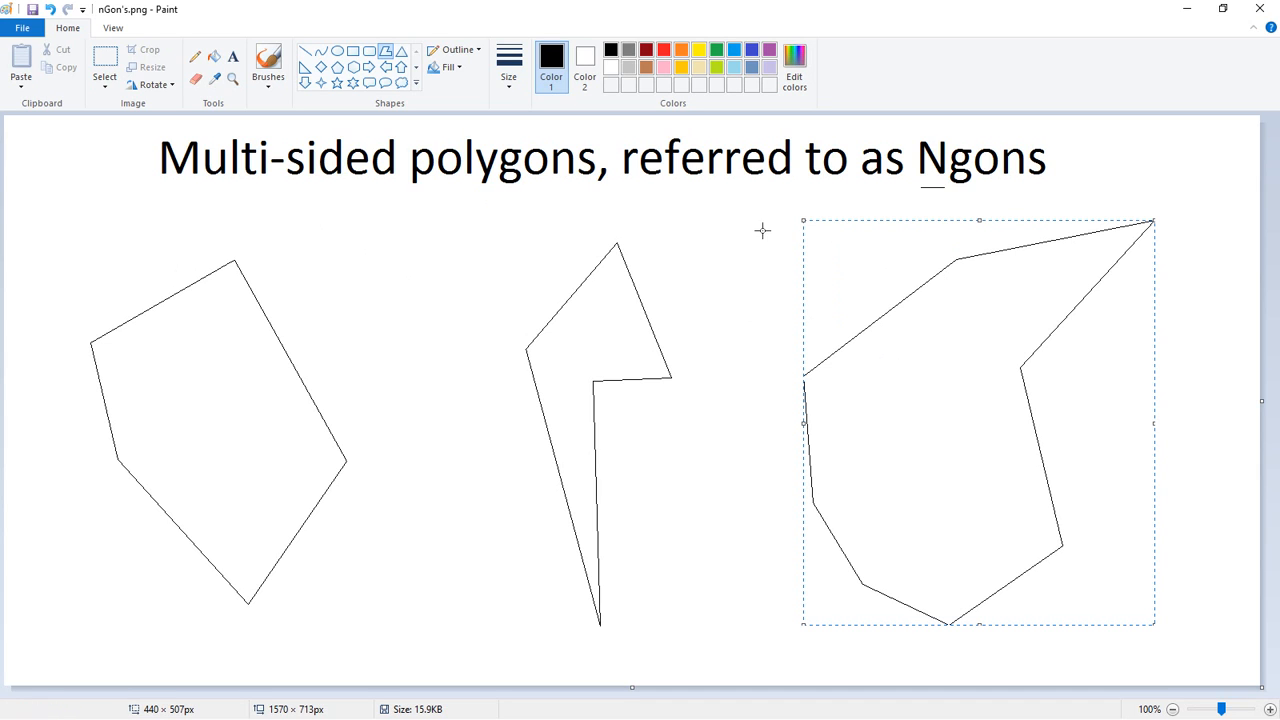
# Step: Switch to Blender and dismiss its splash screen
pyautogui.click(1063, 193)
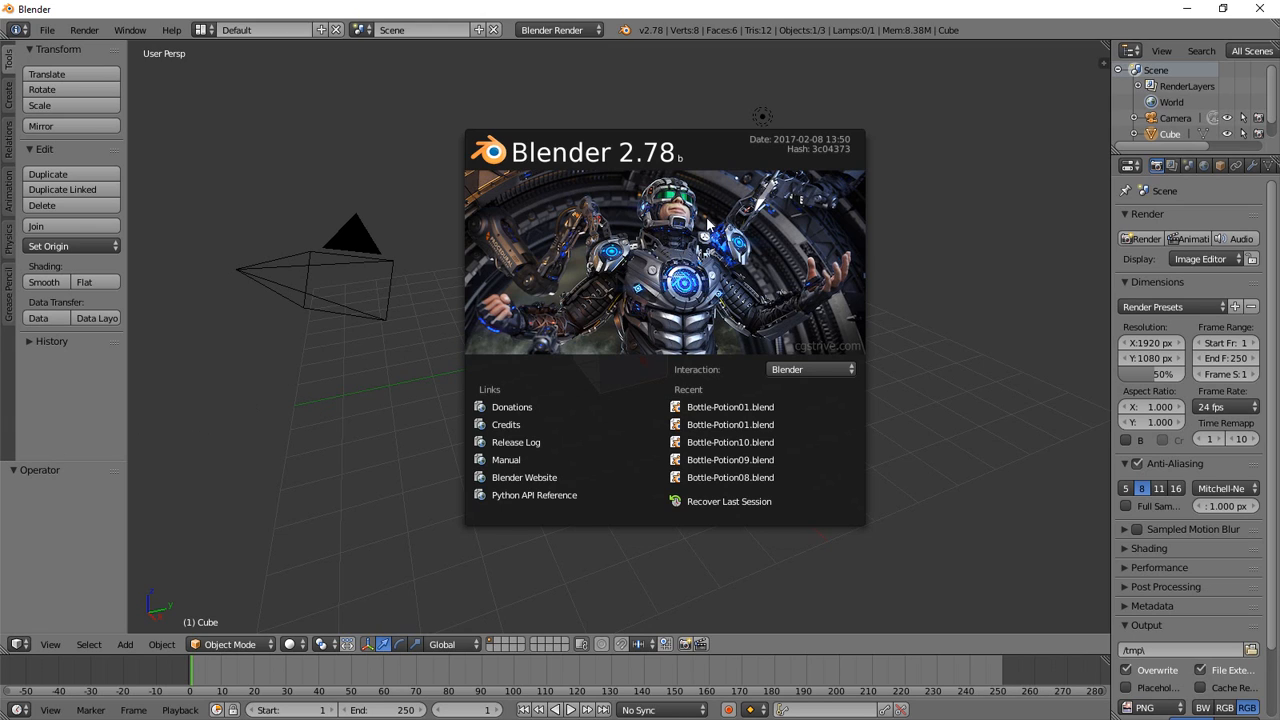
pyautogui.click(850, 208)
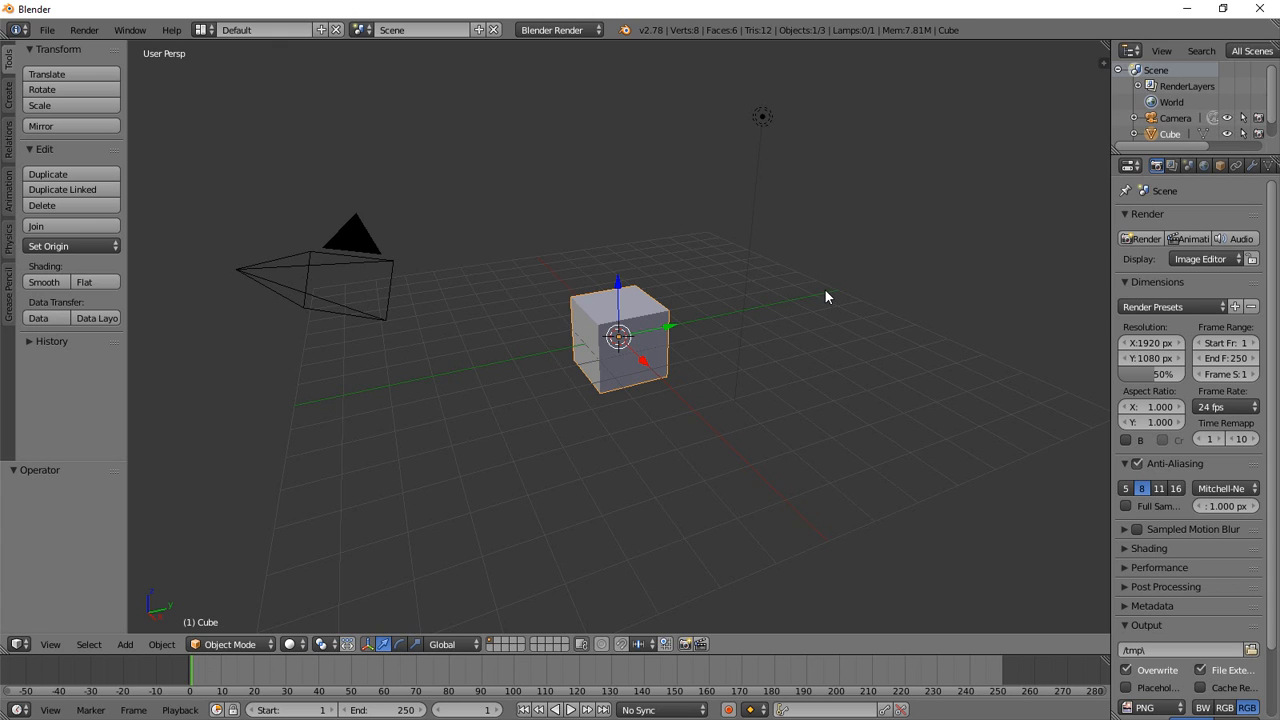
# Step: Display the default cube in wireframe and enter Edit Mode
pyautogui.press('z')
pyautogui.scroll(-2, 844, 272)
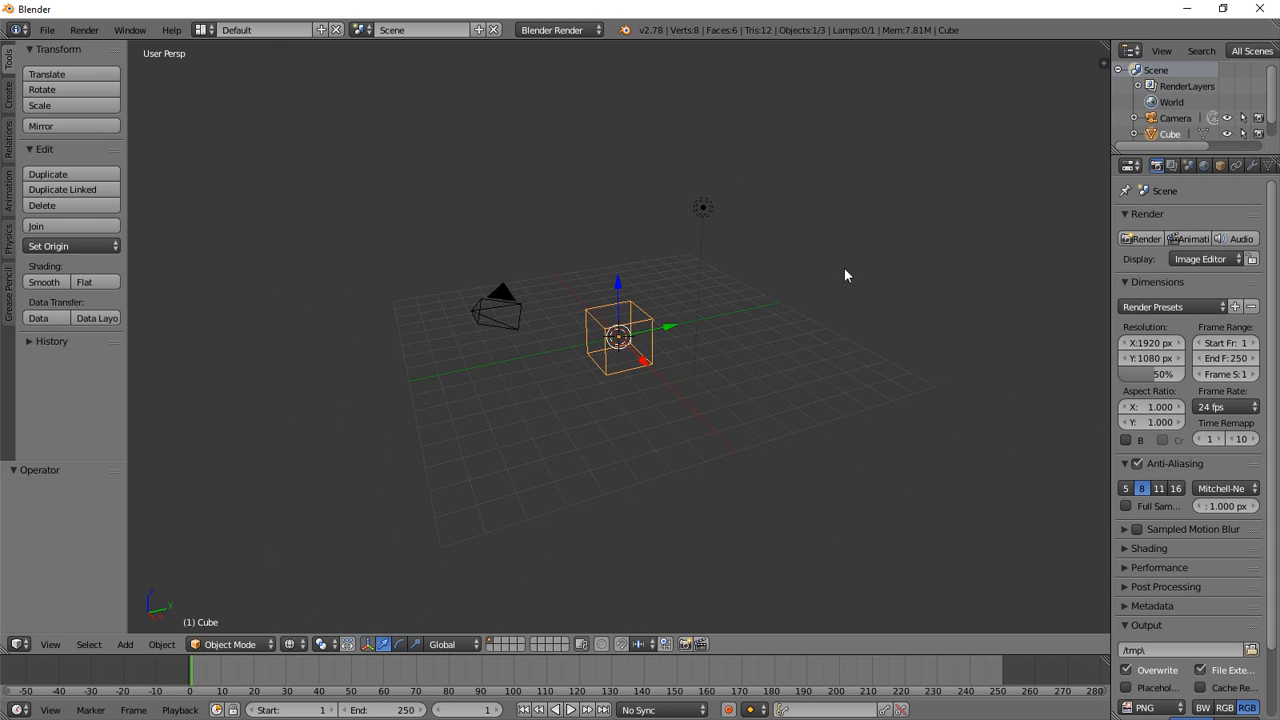
pyautogui.scroll(8, 844, 270)
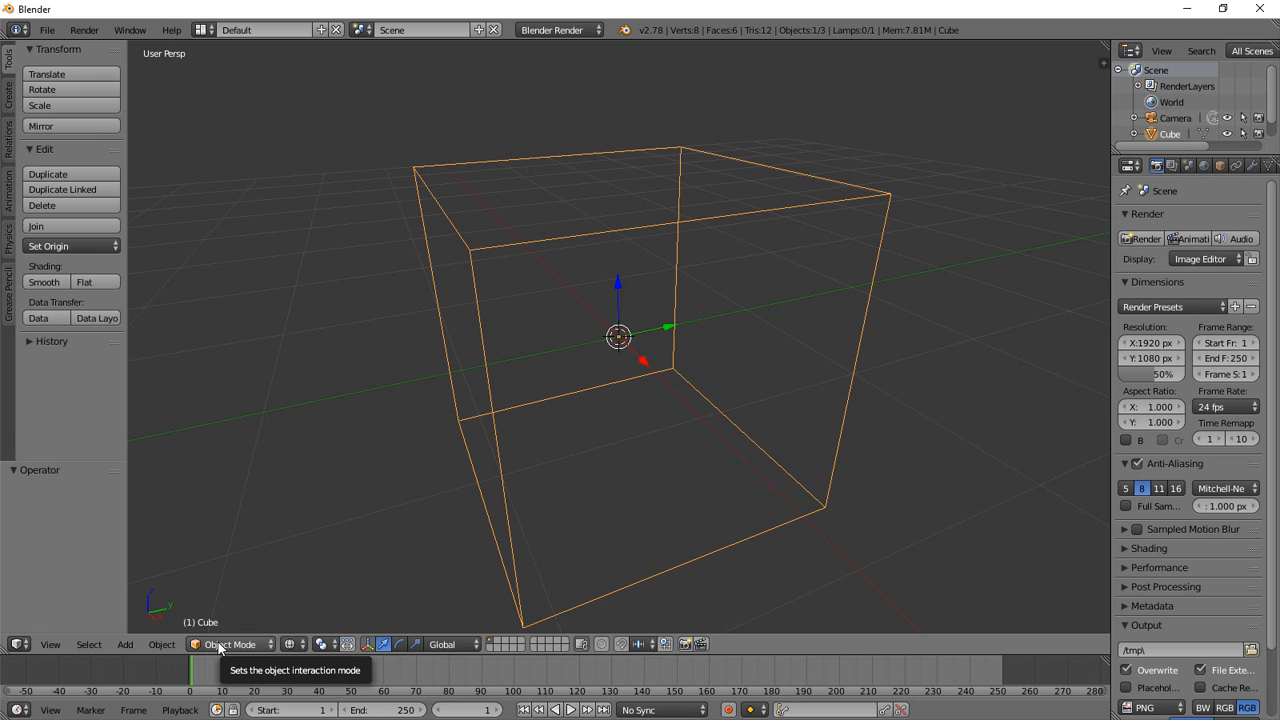
pyautogui.press('Tab')
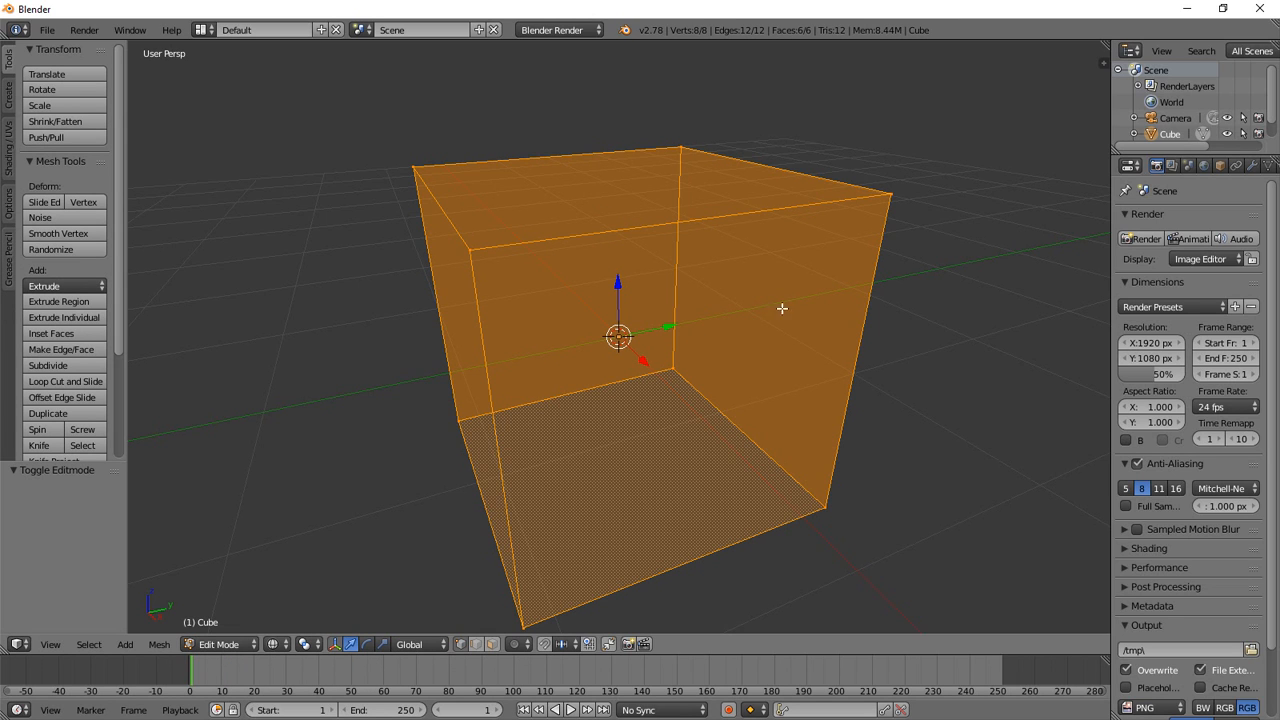
# Step: Switch to face select mode and select the cube's top, side, back and bottom faces one at a time, ending on the bottom face
pyautogui.click(476, 645)
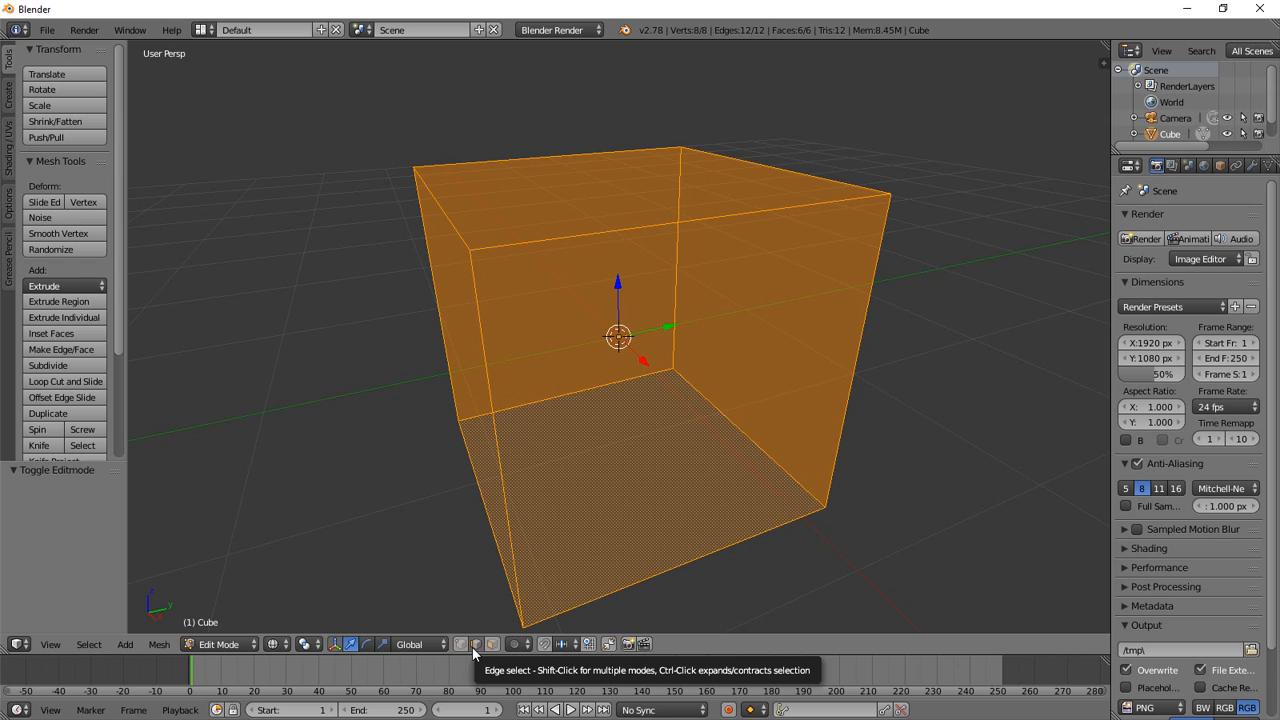
pyautogui.click(489, 645)
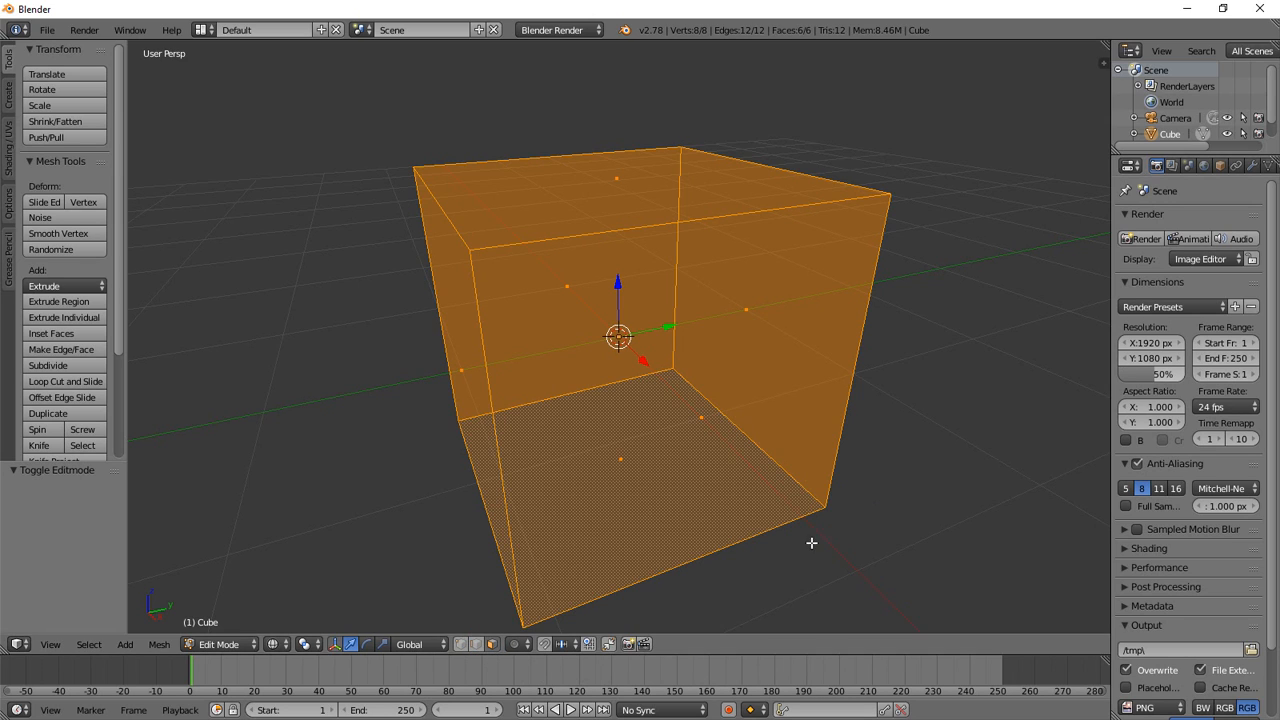
pyautogui.rightClick(624, 462)
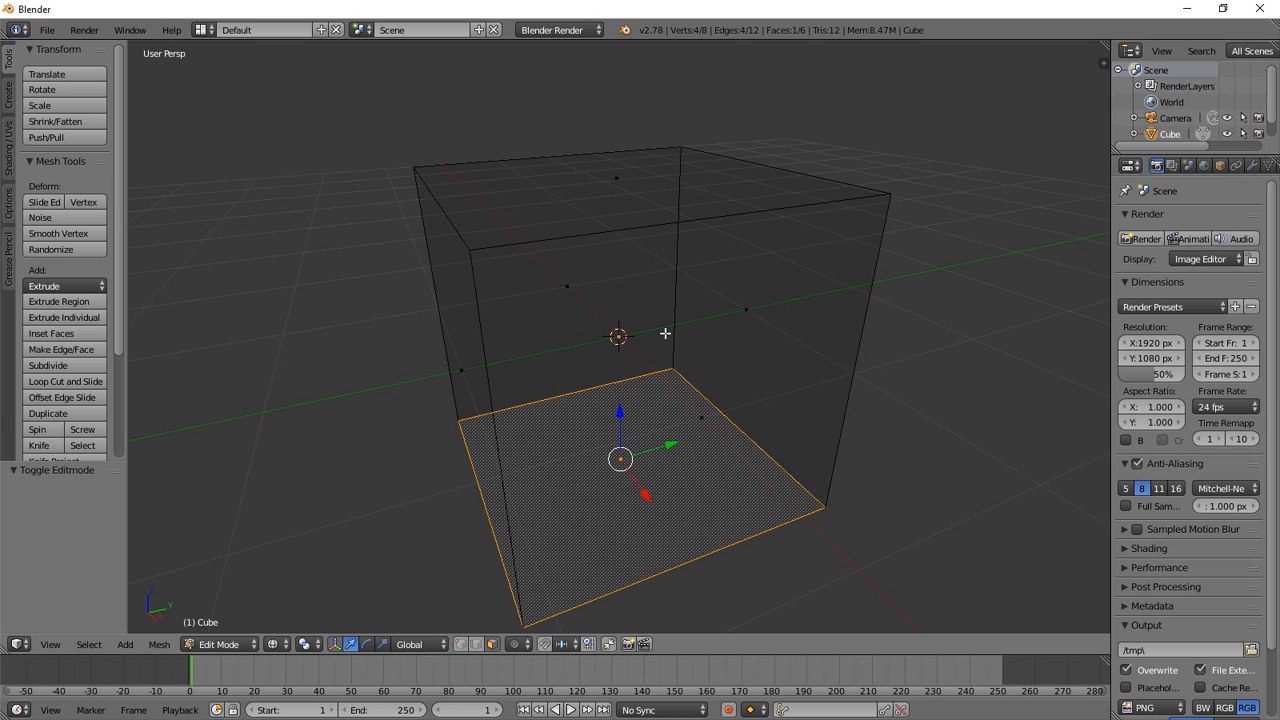
pyautogui.rightClick(764, 252)
pyautogui.rightClick(767, 288)
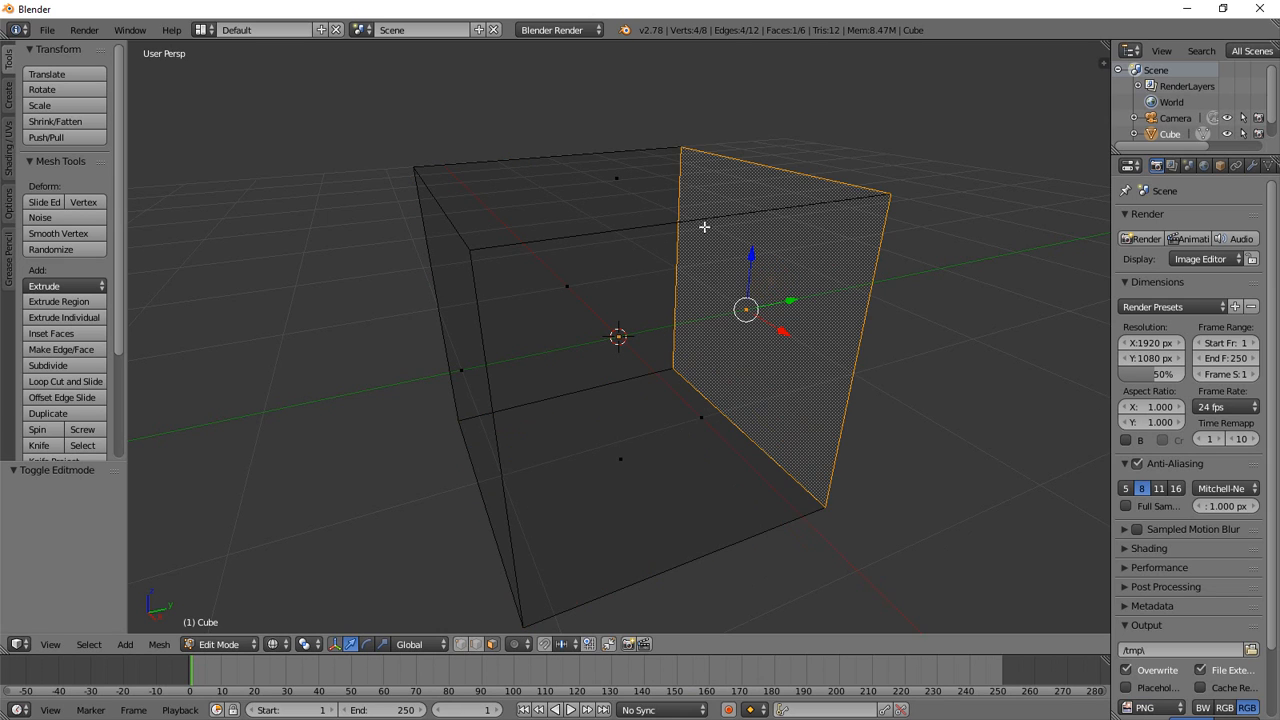
pyautogui.rightClick(580, 197)
pyautogui.rightClick(452, 296)
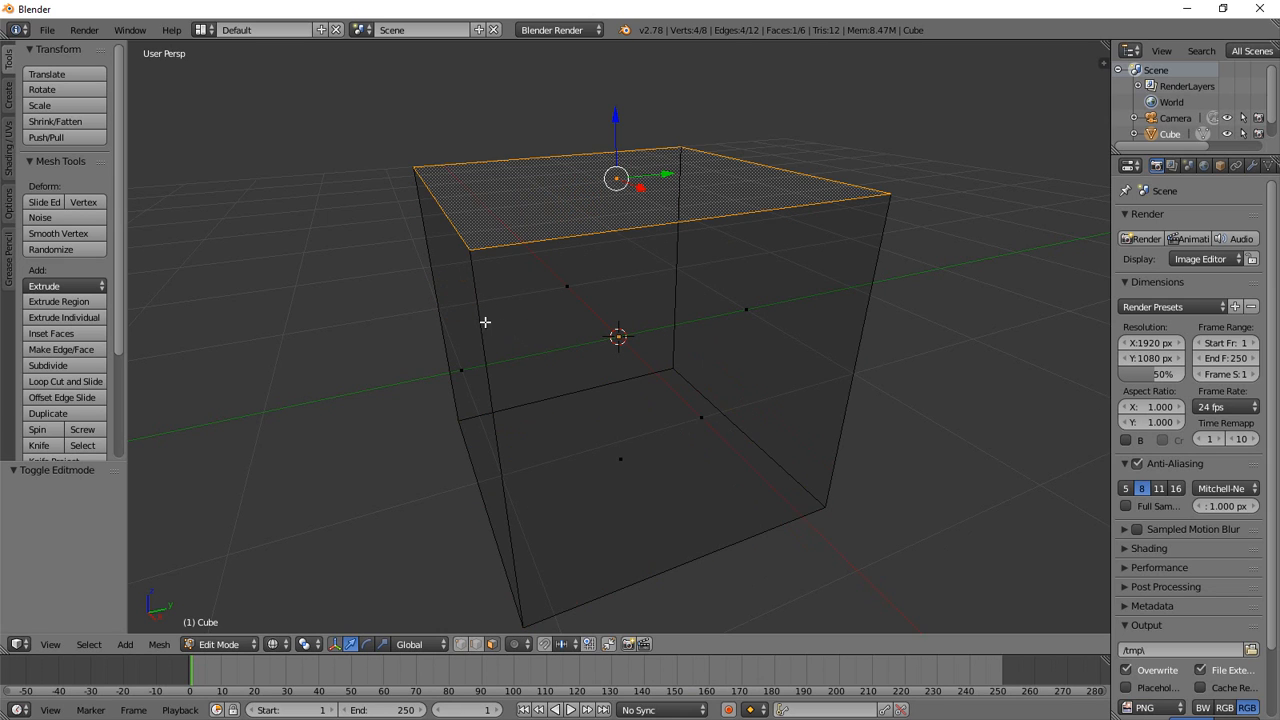
pyautogui.rightClick(461, 331)
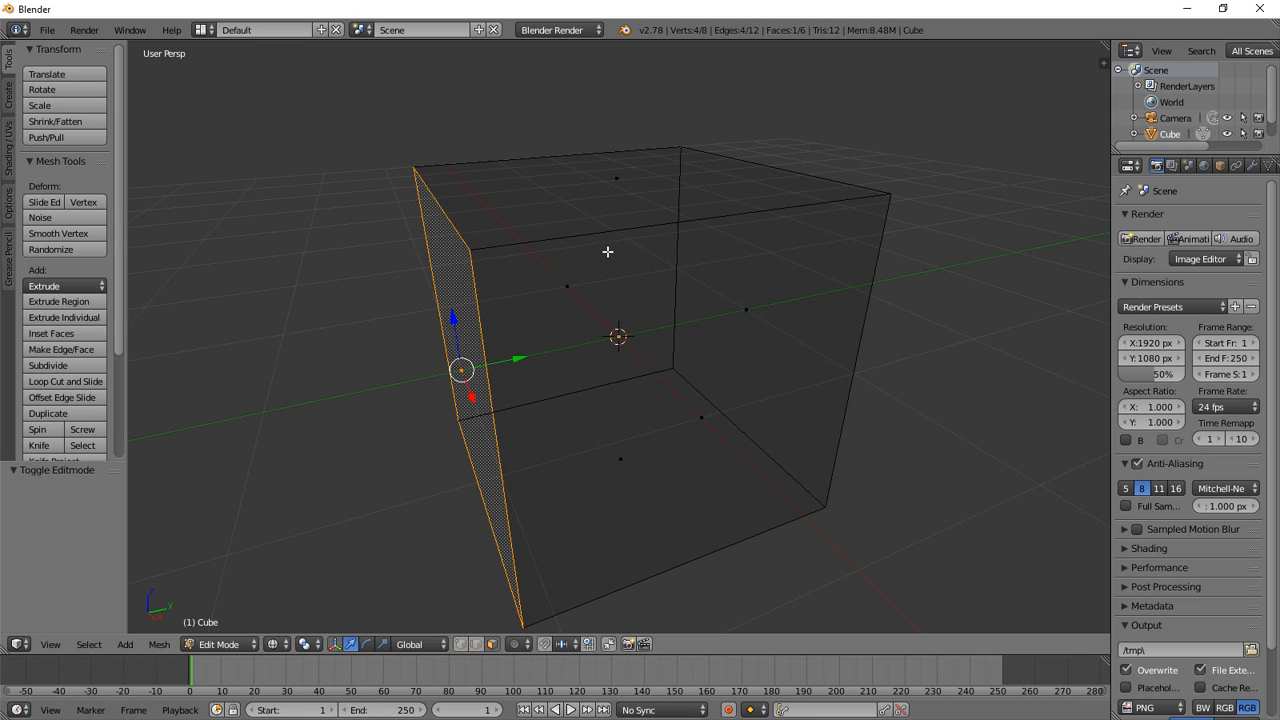
pyautogui.rightClick(598, 200)
pyautogui.rightClick(797, 327)
pyautogui.rightClick(600, 274)
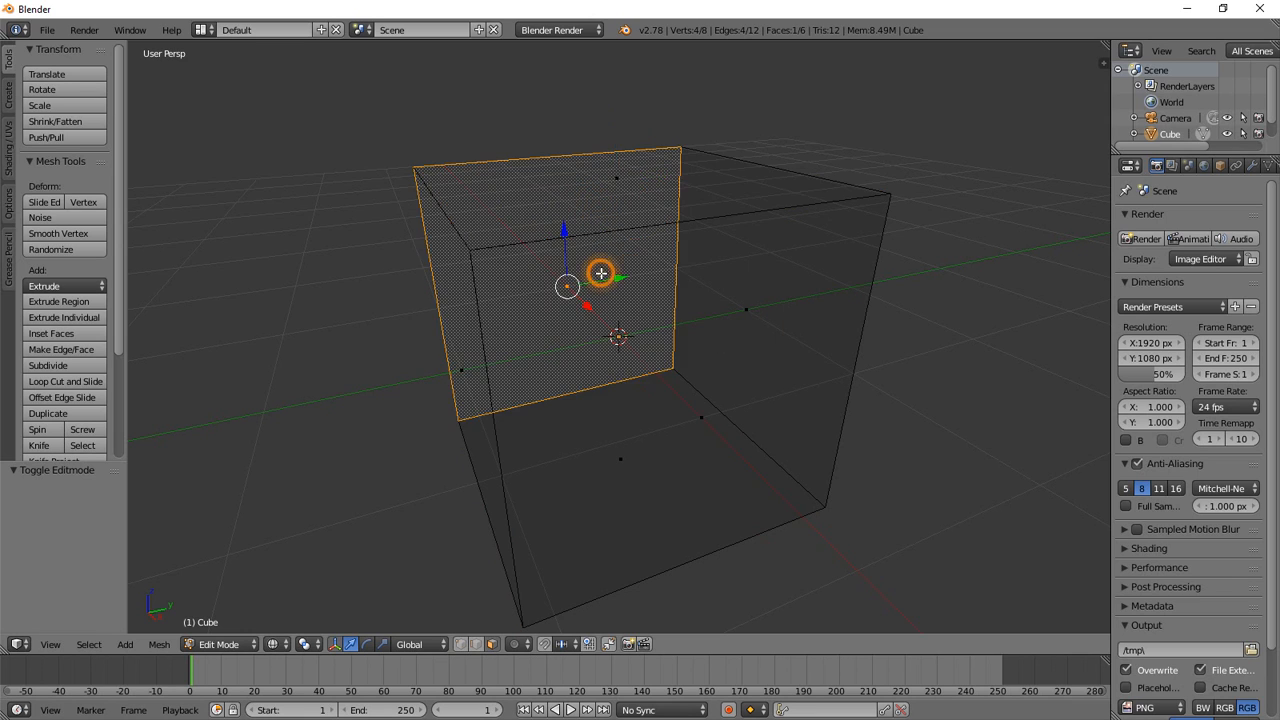
pyautogui.rightClick(587, 470)
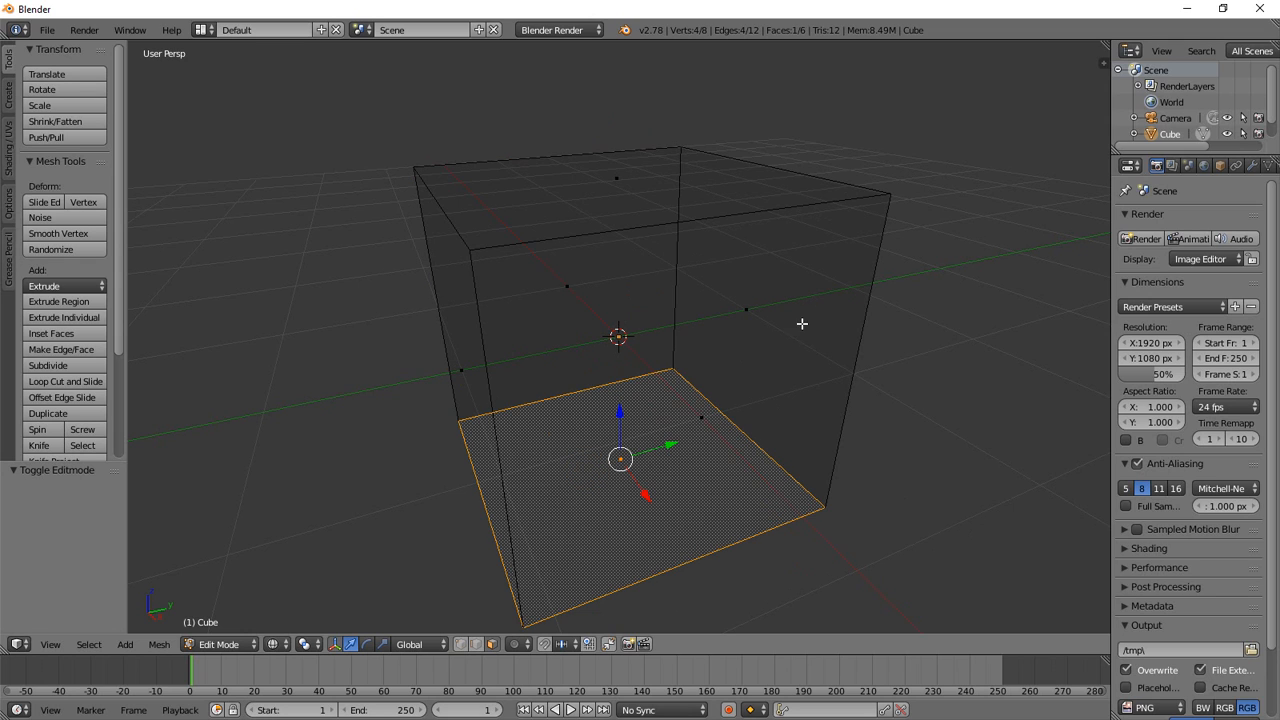
# Step: Switch to edge select mode and select several of the cube's edges individually, ending on the lower edge of its left face
pyautogui.click(478, 646)
pyautogui.rightClick(585, 236)
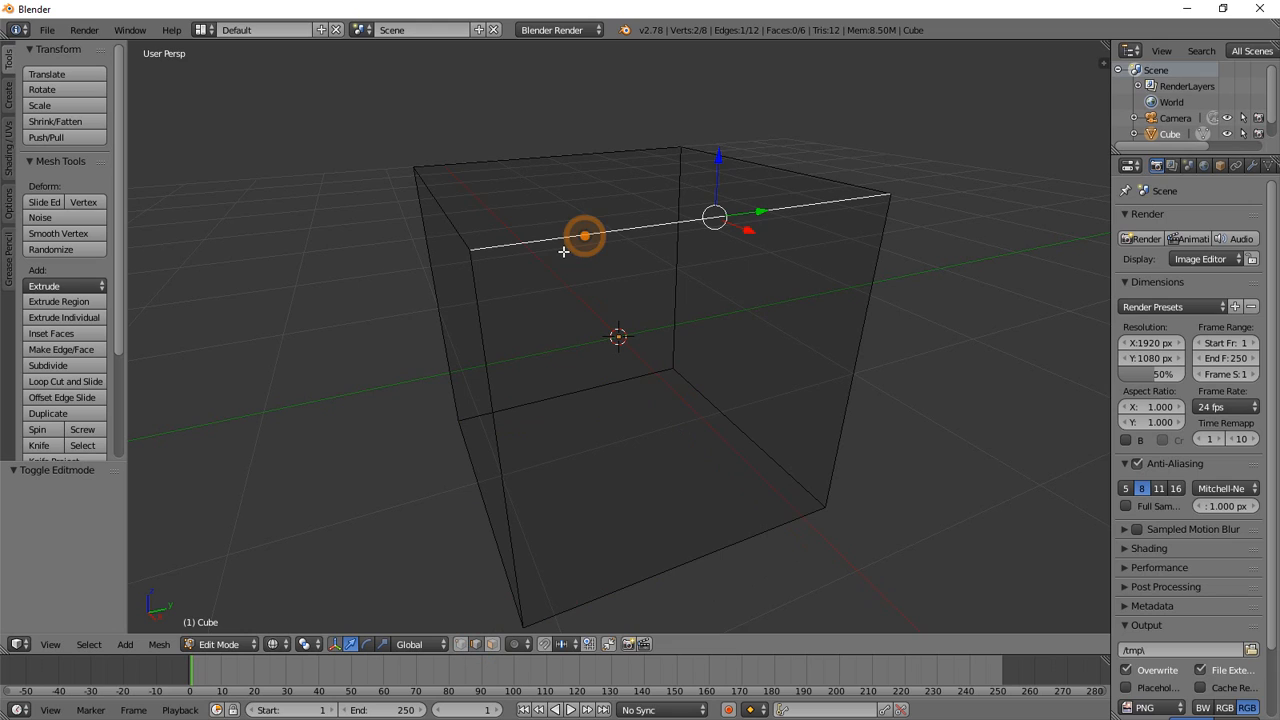
pyautogui.rightClick(480, 325)
pyautogui.rightClick(710, 556)
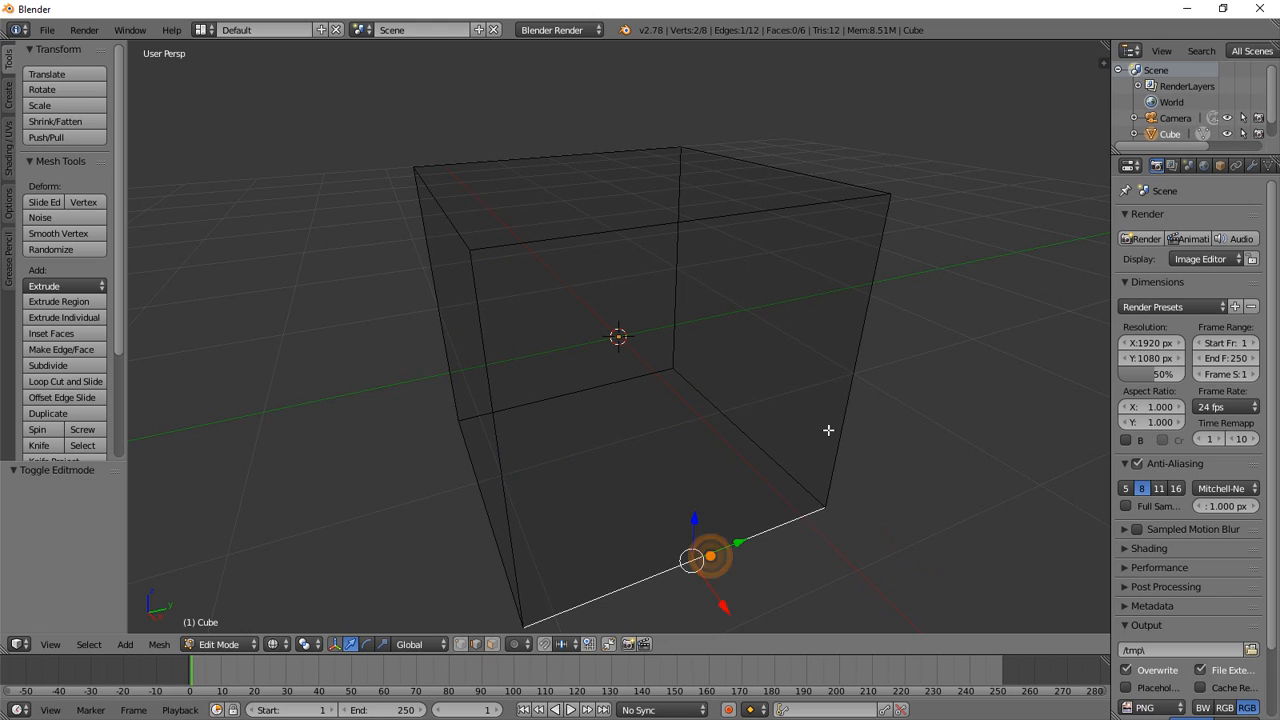
pyautogui.rightClick(848, 383)
pyautogui.rightClick(678, 180)
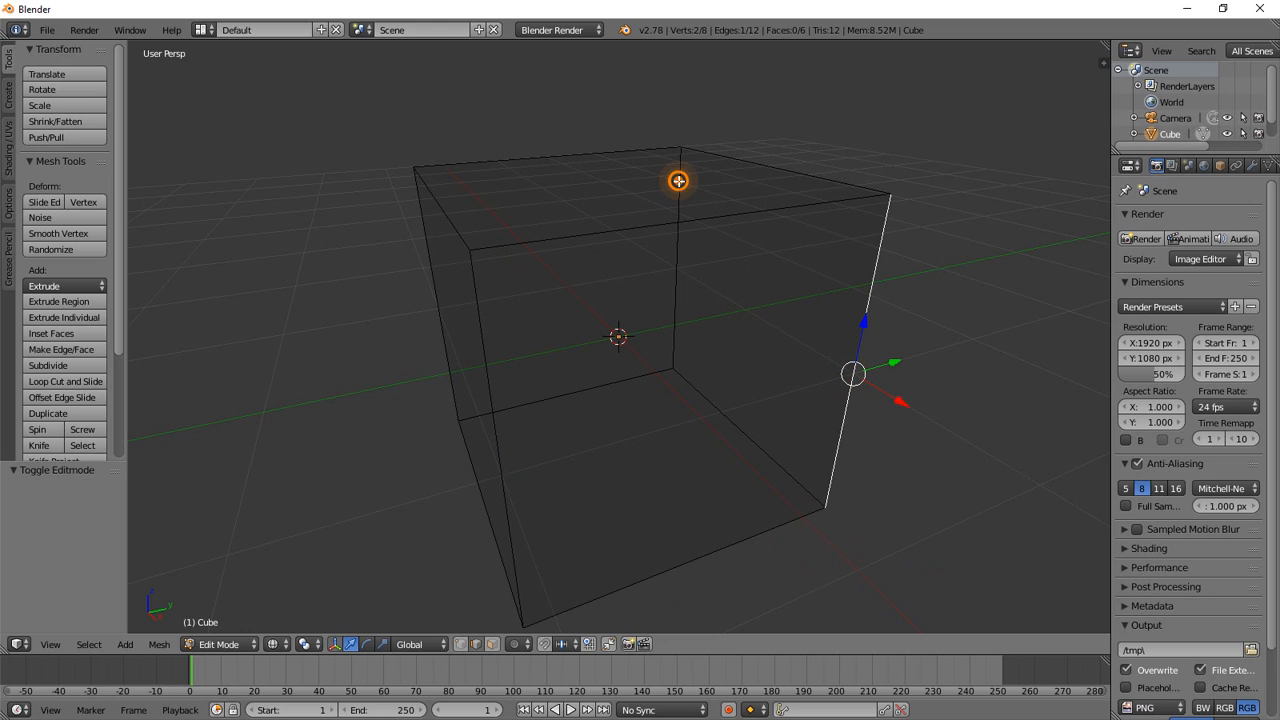
pyautogui.rightClick(423, 249)
pyautogui.rightClick(493, 478)
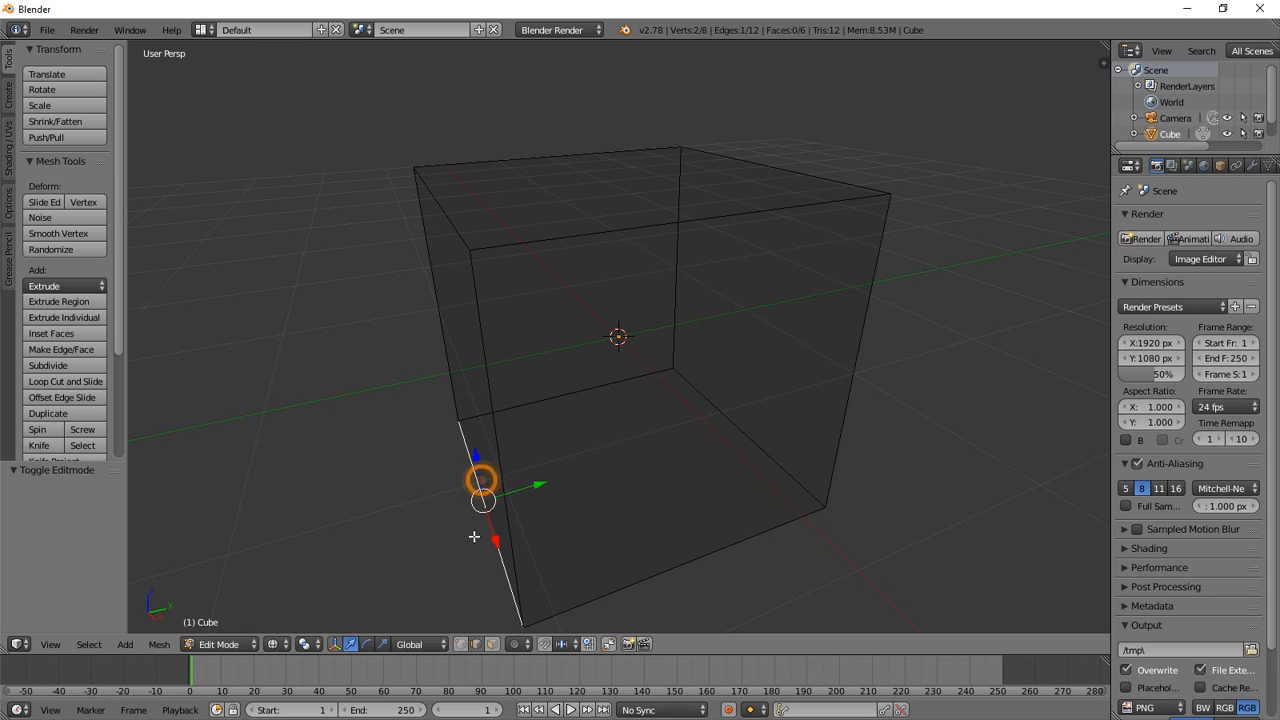
# Step: Switch to vertex select mode and select three of the cube's front corner vertices individually, ending on the lower right one
pyautogui.click(461, 644)
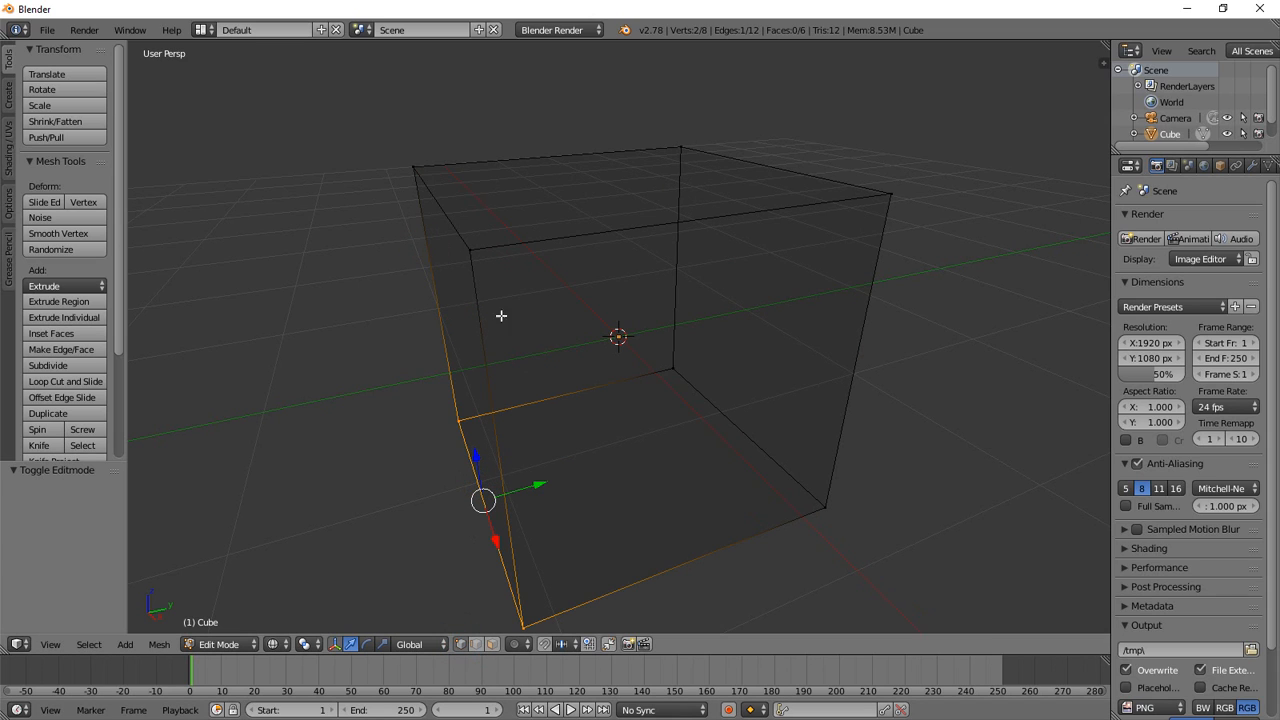
pyautogui.rightClick(472, 249)
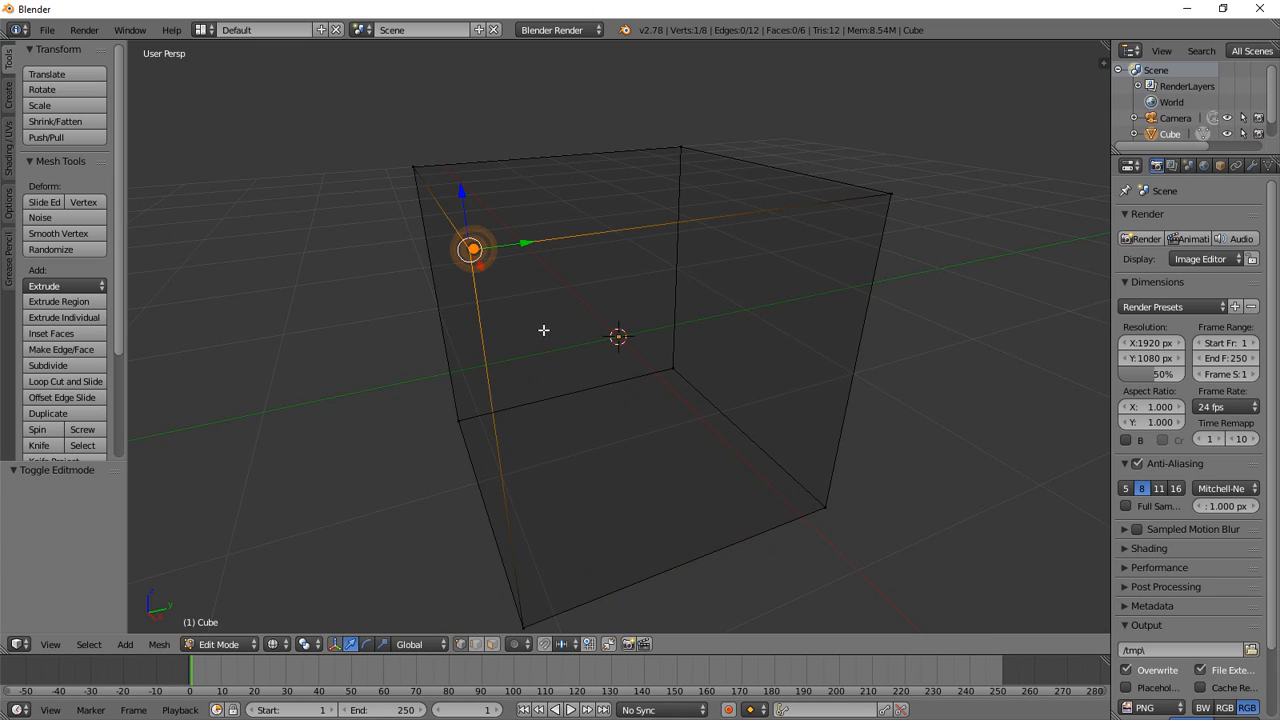
pyautogui.rightClick(522, 626)
pyautogui.rightClick(831, 497)
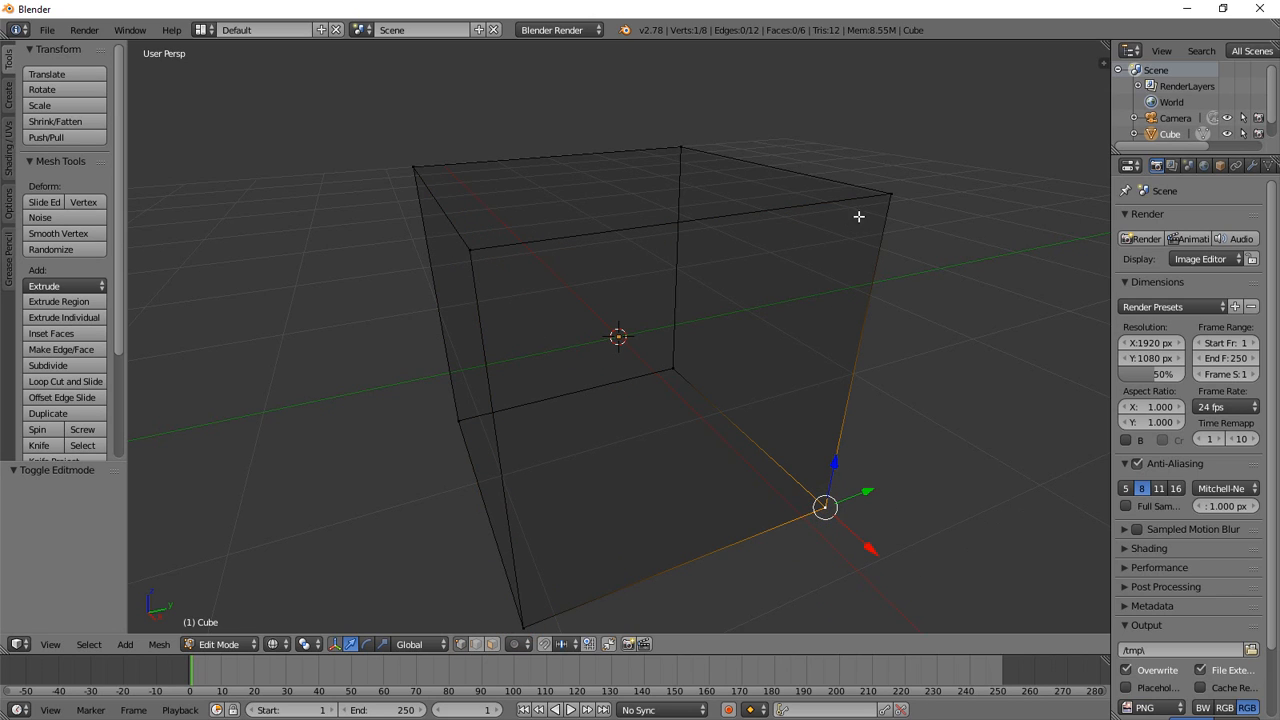
# Step: Select the cube's front right vertical edge in edge select mode, then its top face in face select mode
pyautogui.click(476, 644)
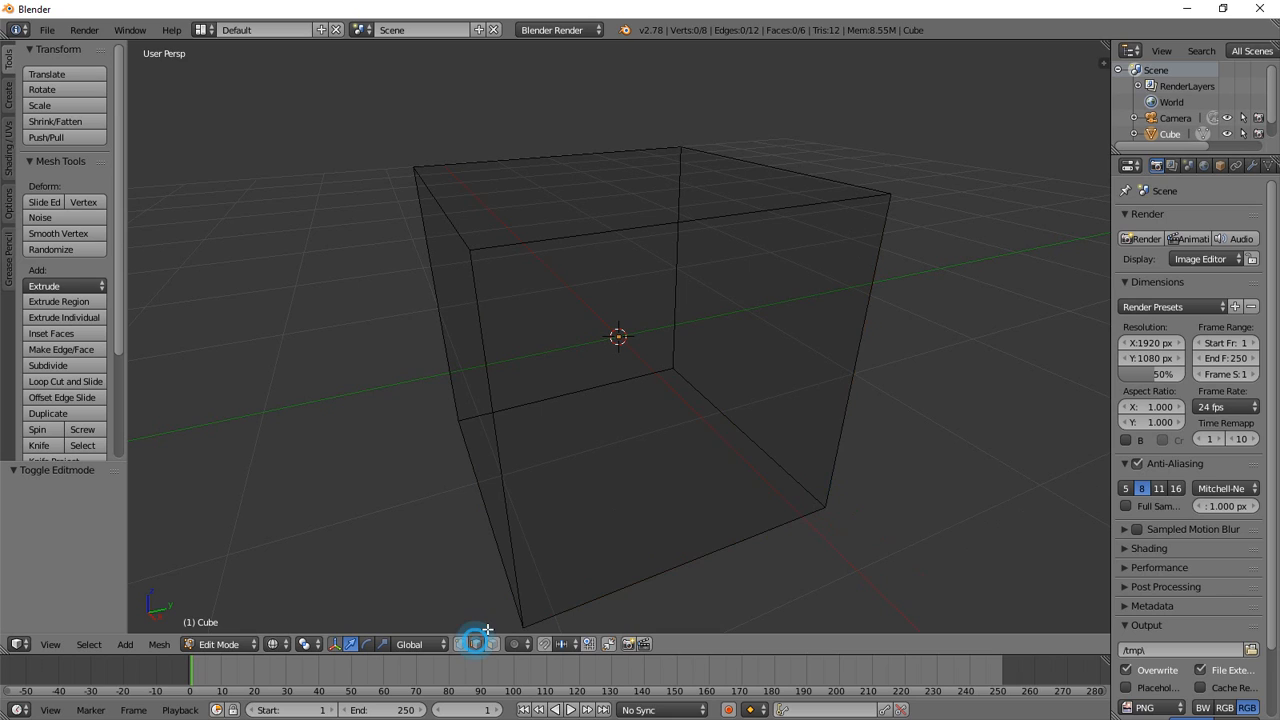
pyautogui.rightClick(861, 345)
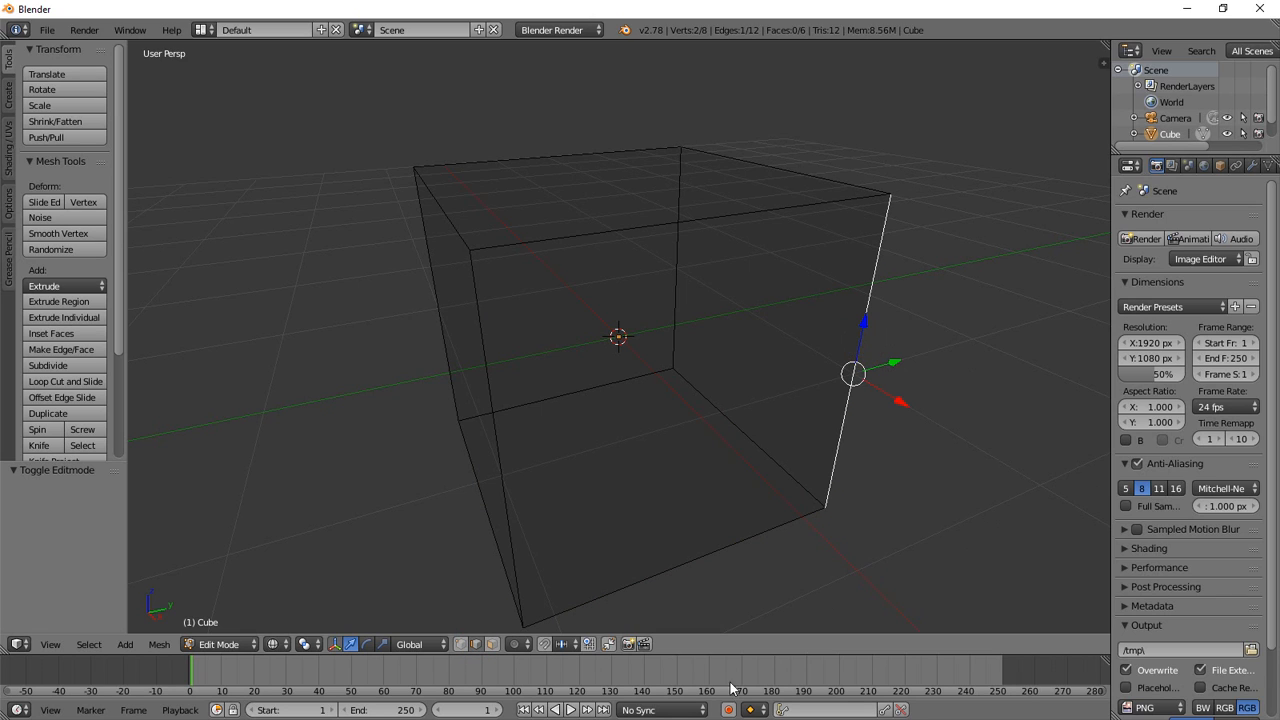
pyautogui.click(461, 644)
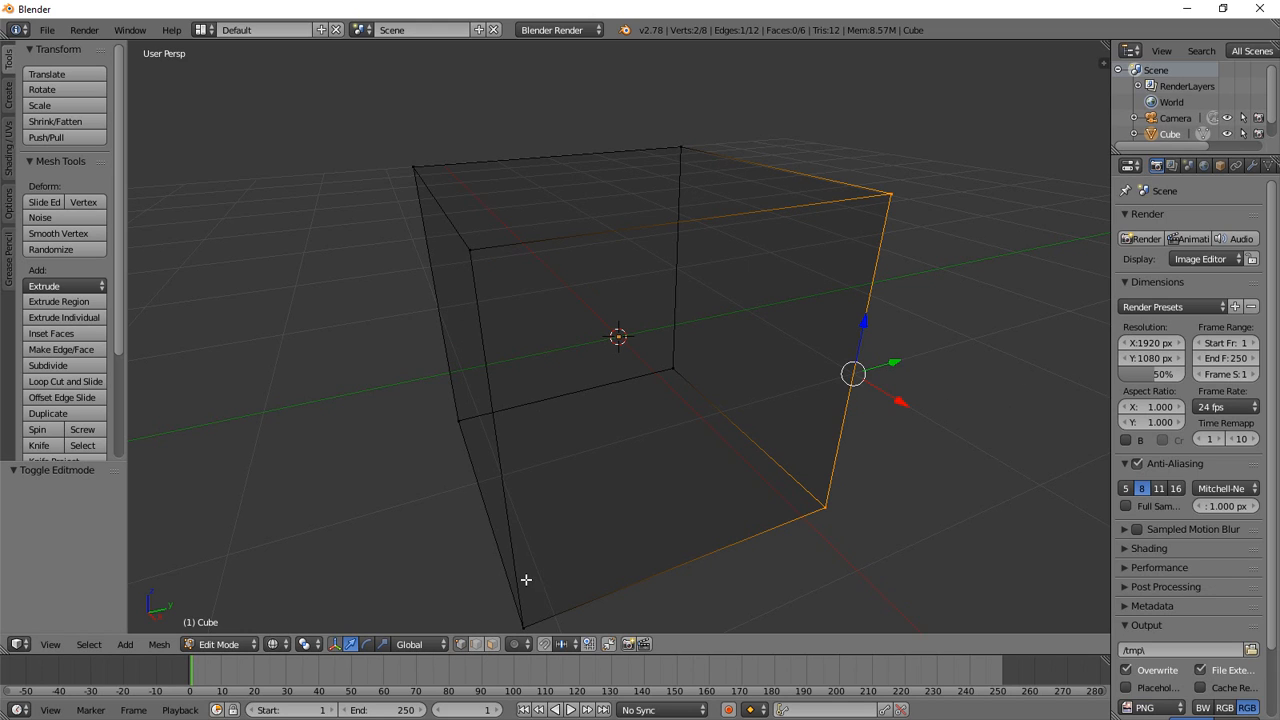
pyautogui.click(491, 644)
pyautogui.rightClick(638, 197)
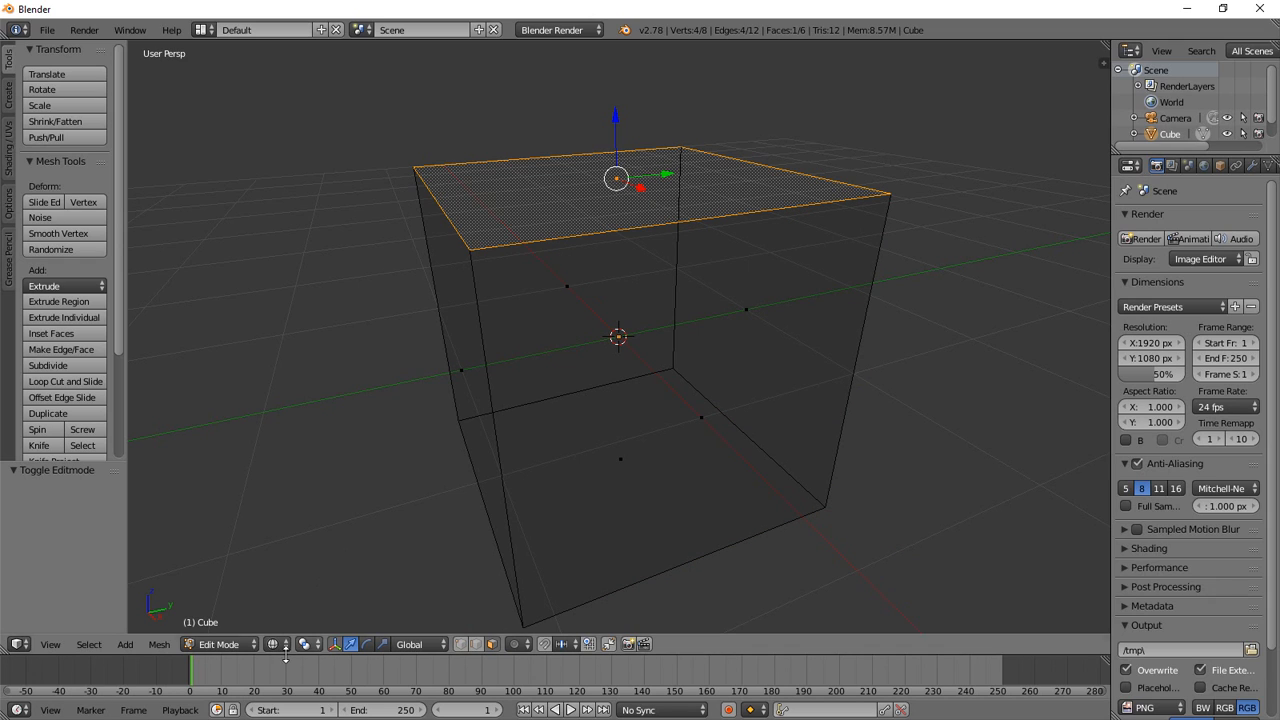
# Step: Return the cube to Object Mode and display it with solid shading
pyautogui.press('Tab')
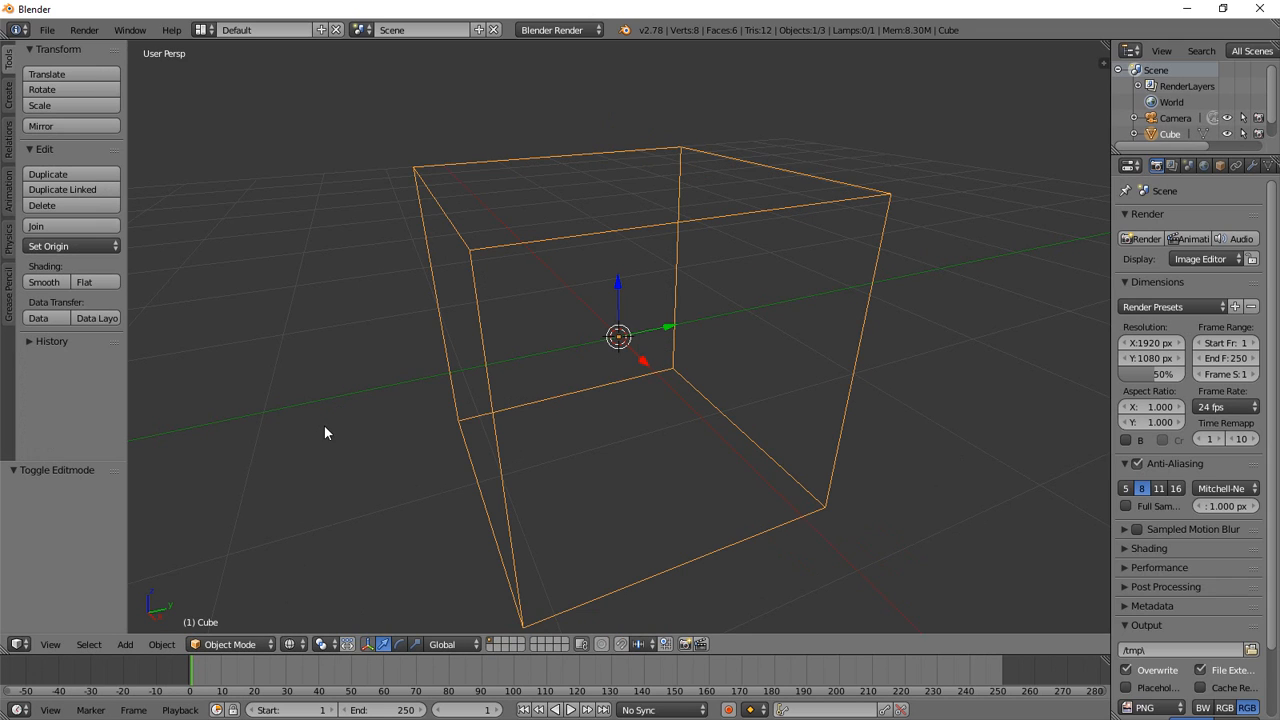
pyautogui.press('z')
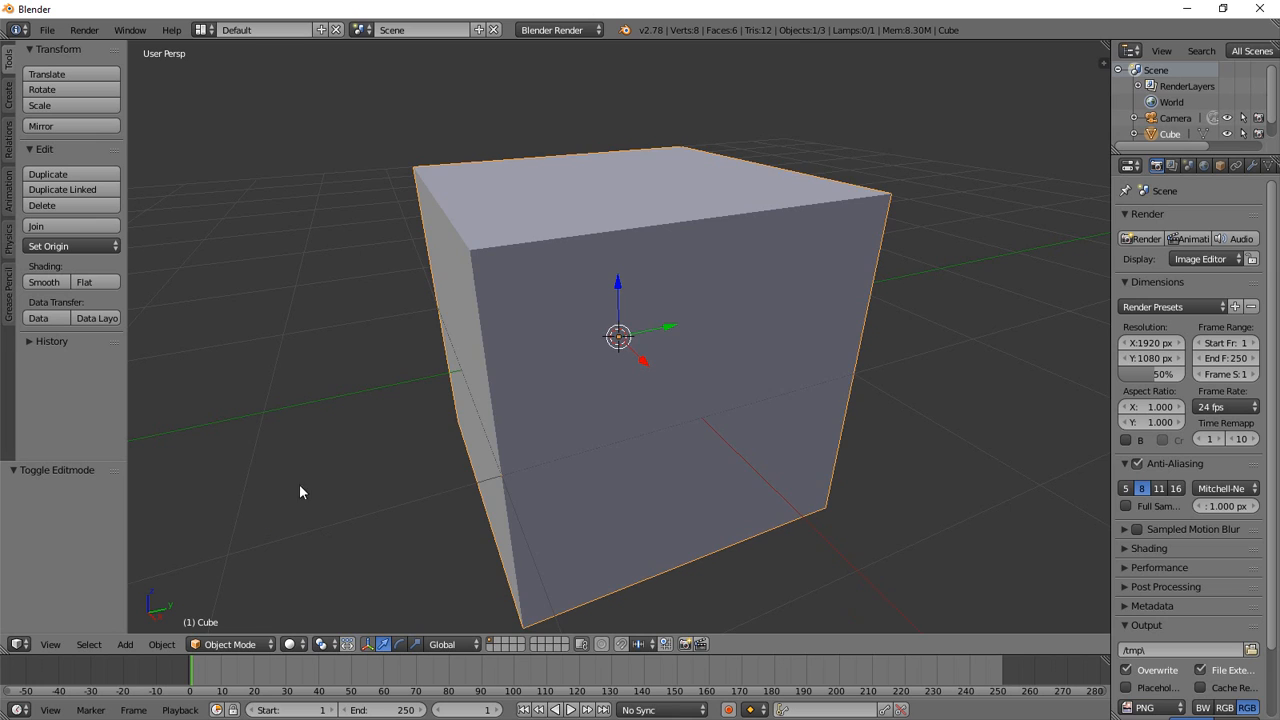
pyautogui.moveTo(945, 229); pyautogui.dragTo(860, 206, button='middle')
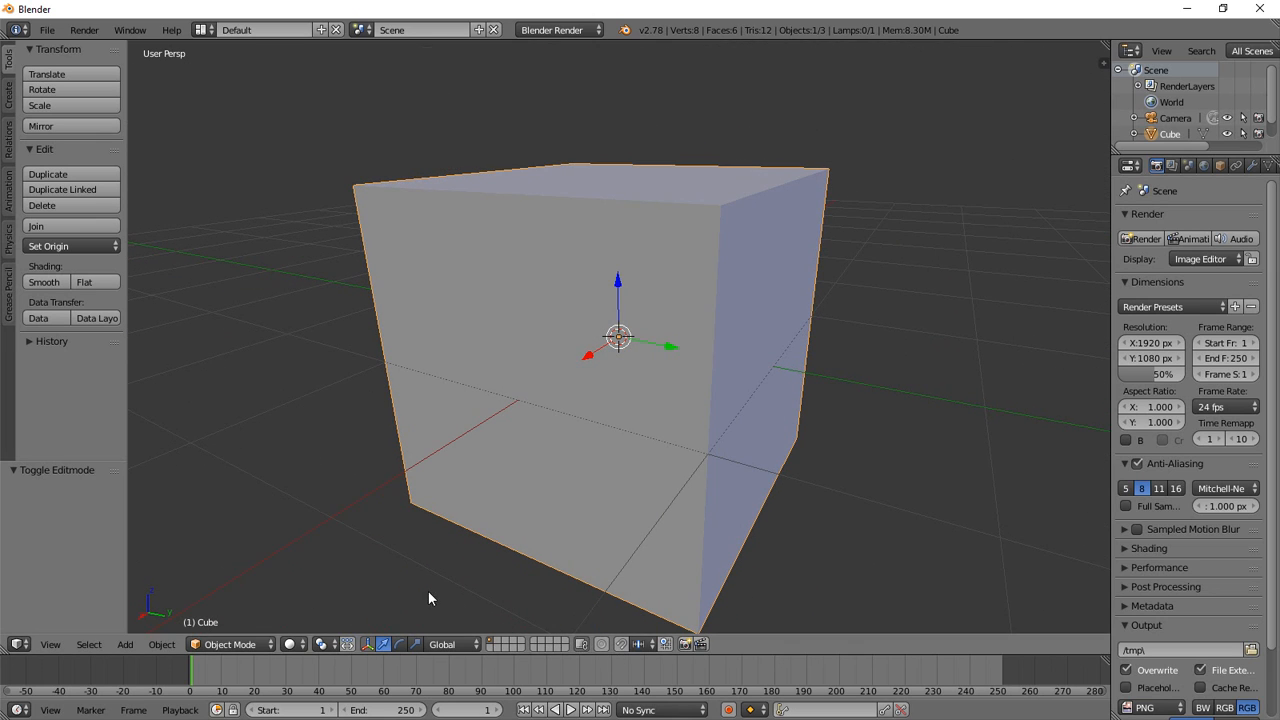
# Step: Toggle the cube between Edit Mode and Object Mode, ending in Object Mode
pyautogui.press('Tab')
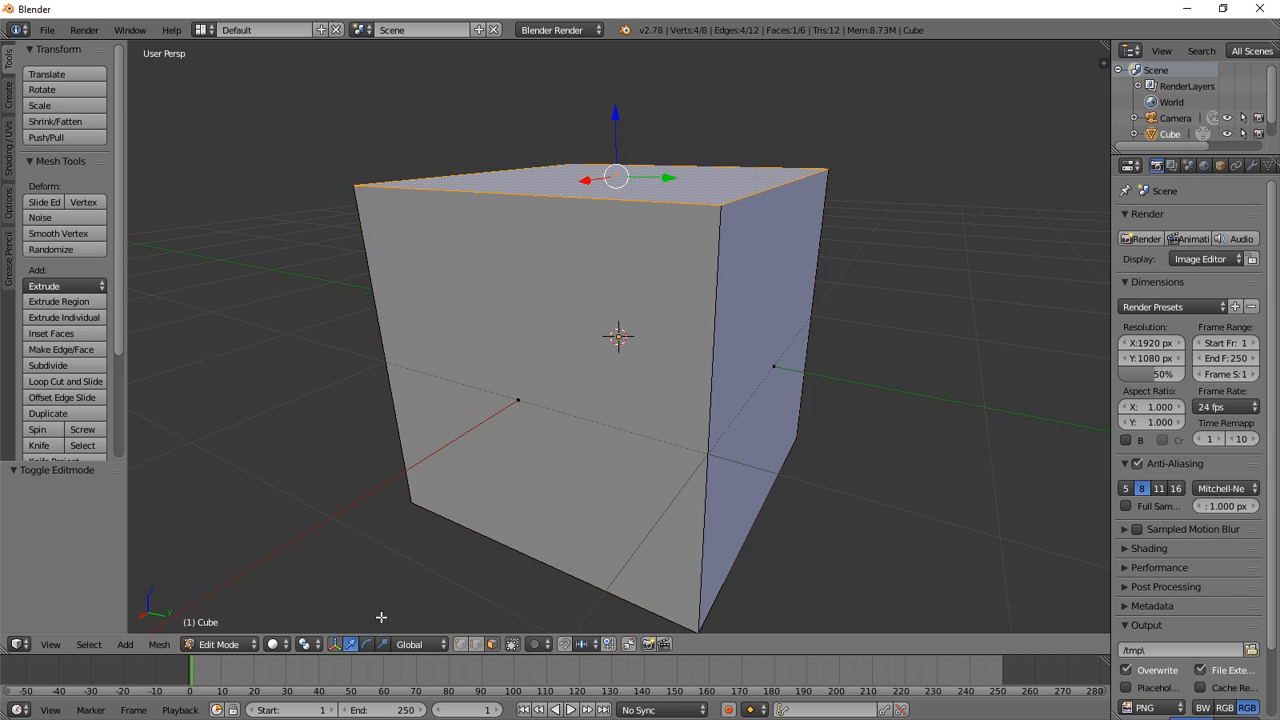
pyautogui.press('Tab')
pyautogui.press('Tab')
pyautogui.click(512, 644)
pyautogui.press('Tab')
pyautogui.moveTo(884, 372); pyautogui.dragTo(676, 333, button='middle')
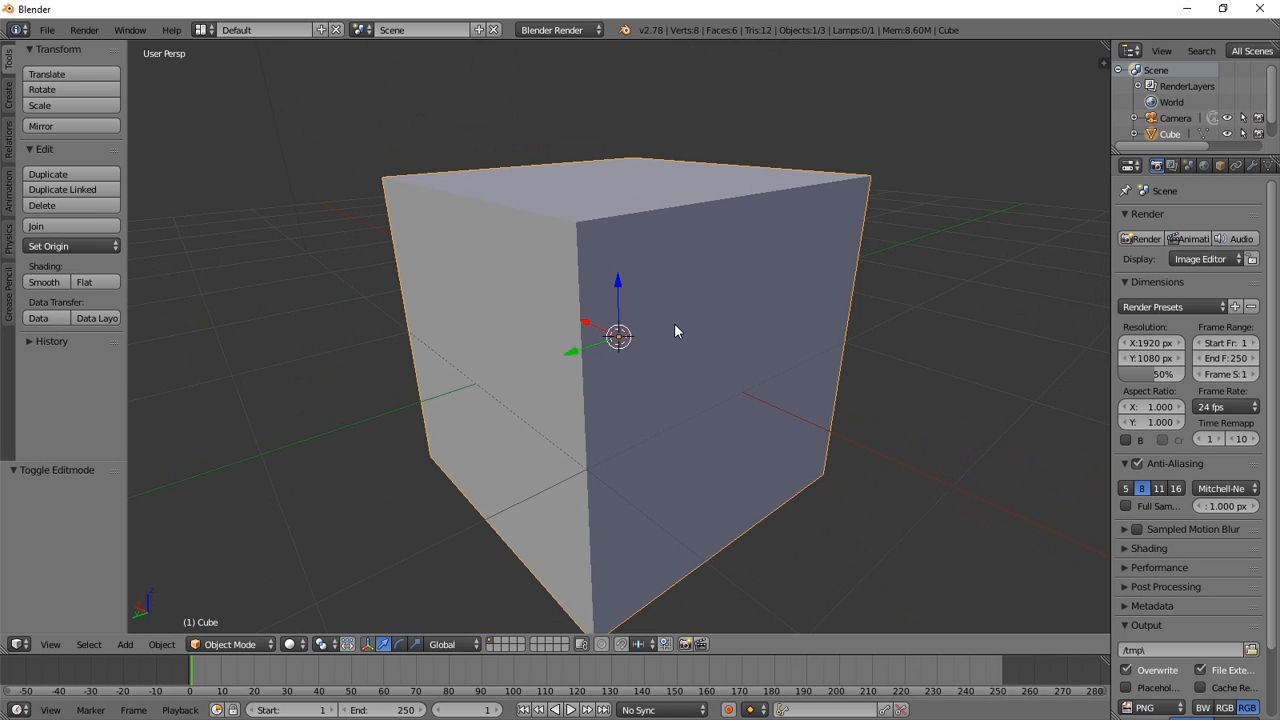
# Step: In Edit Mode, move the nearest top corner vertex by about -0.493 in X, -0.098 in Y and -0.771 in Z
pyautogui.press('Tab')
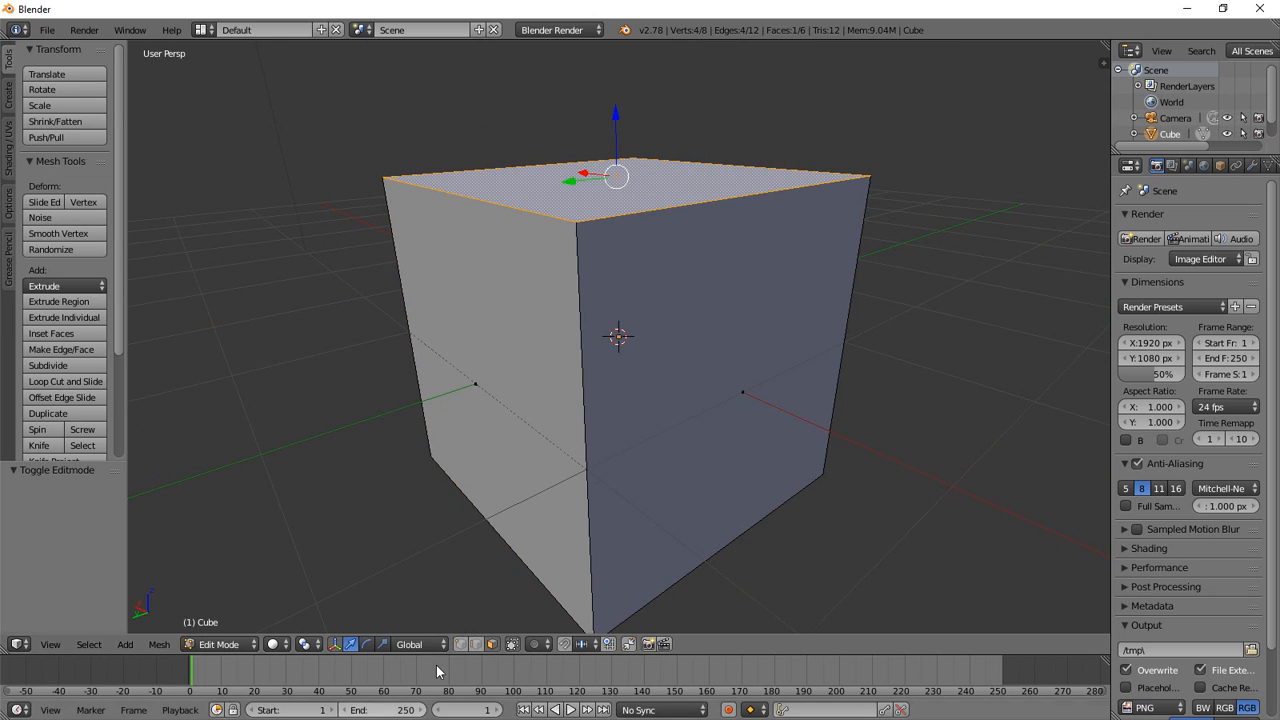
pyautogui.click(467, 645)
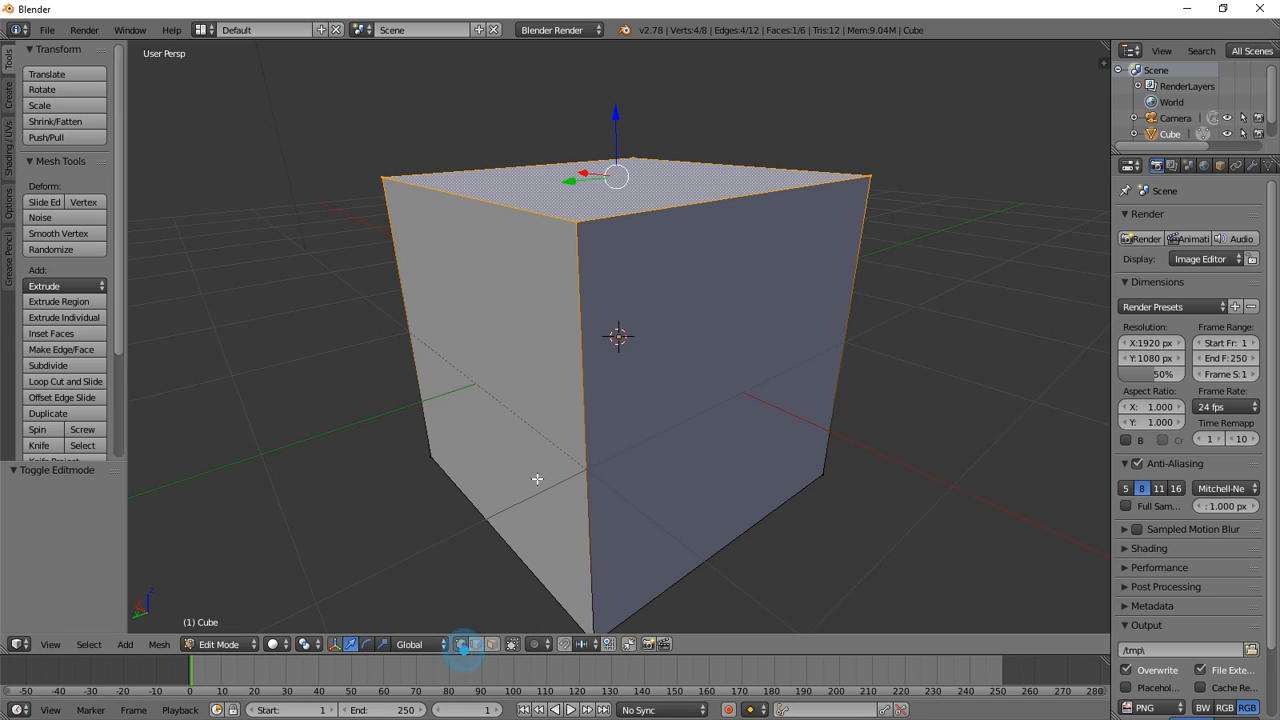
pyautogui.rightClick(573, 228)
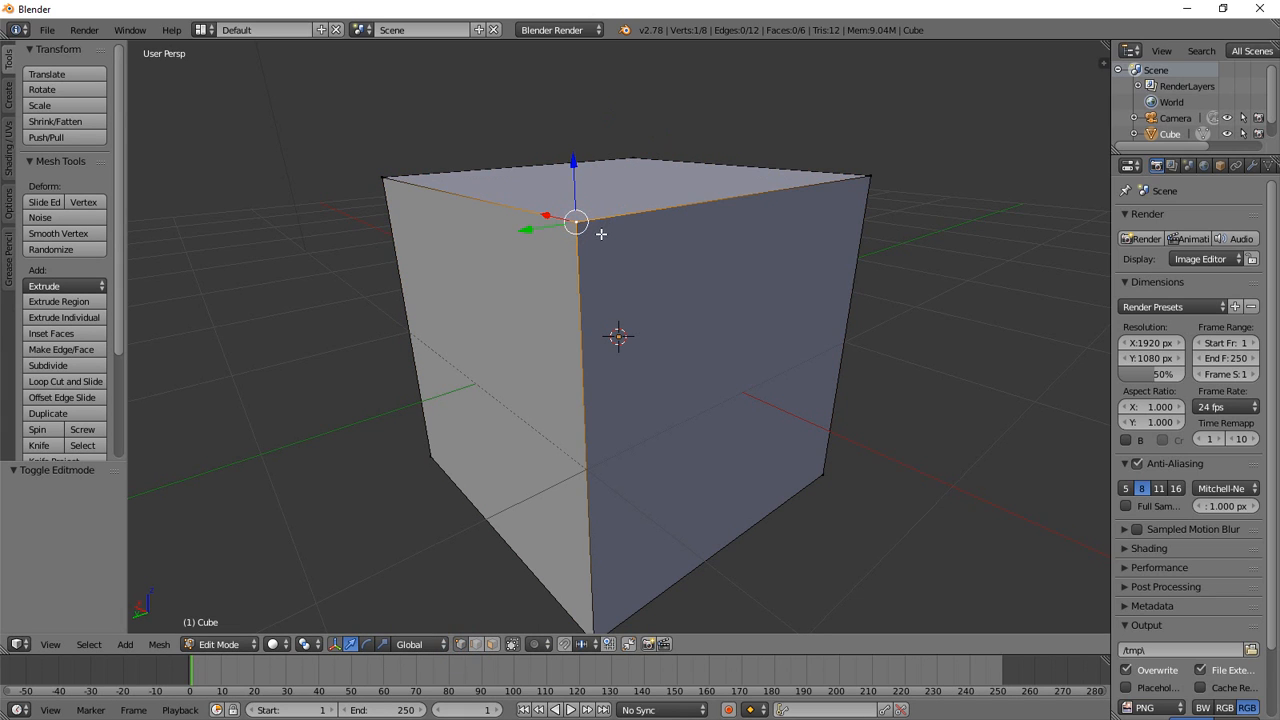
pyautogui.press('g')
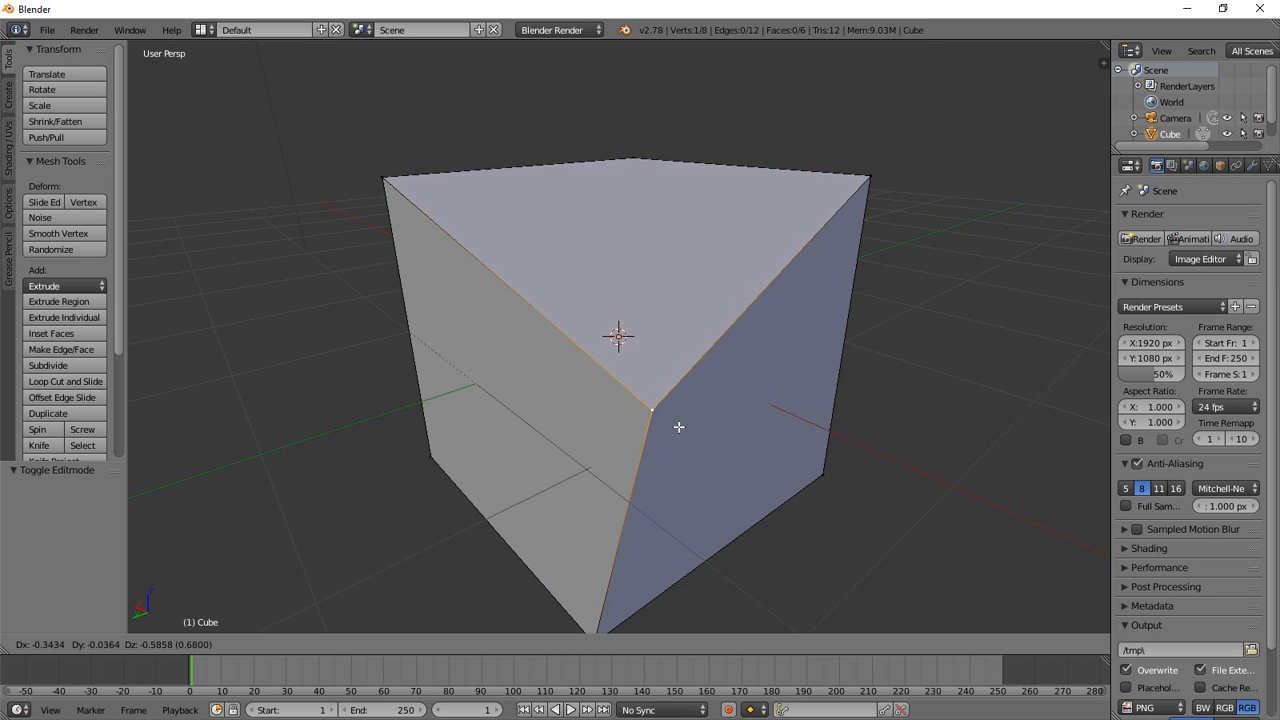
pyautogui.click(717, 484)
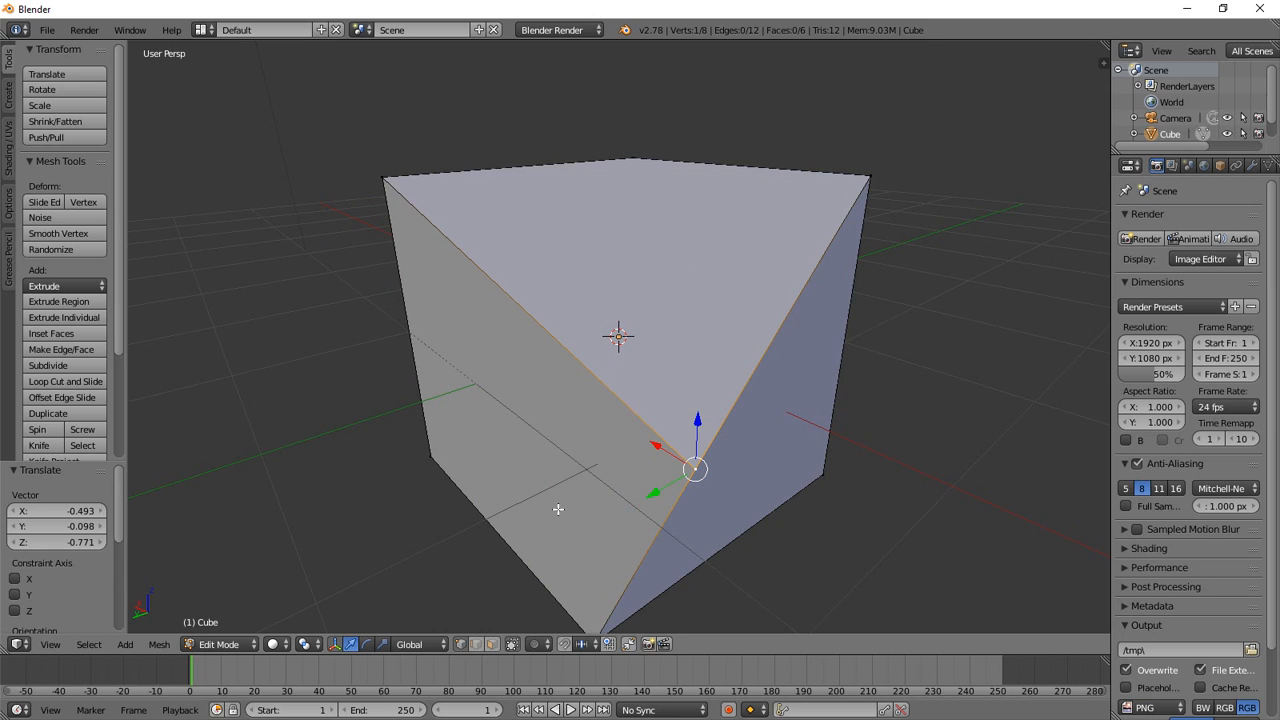
# Step: Switch to face select mode and select the deformed top face
pyautogui.click(491, 644)
pyautogui.click(636, 288)
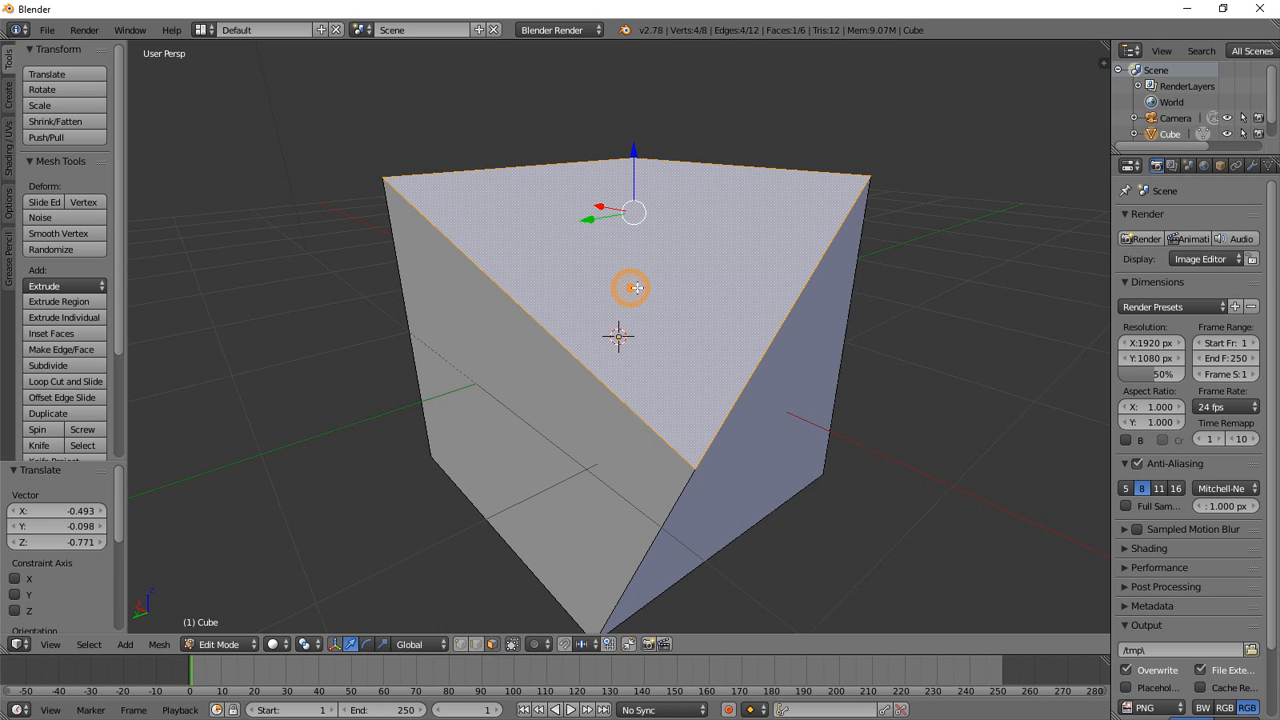
# Step: Examine the bent four-sided top face of the deformed cube from several angles around the mesh
pyautogui.moveTo(919, 336); pyautogui.dragTo(746, 340, button='middle')
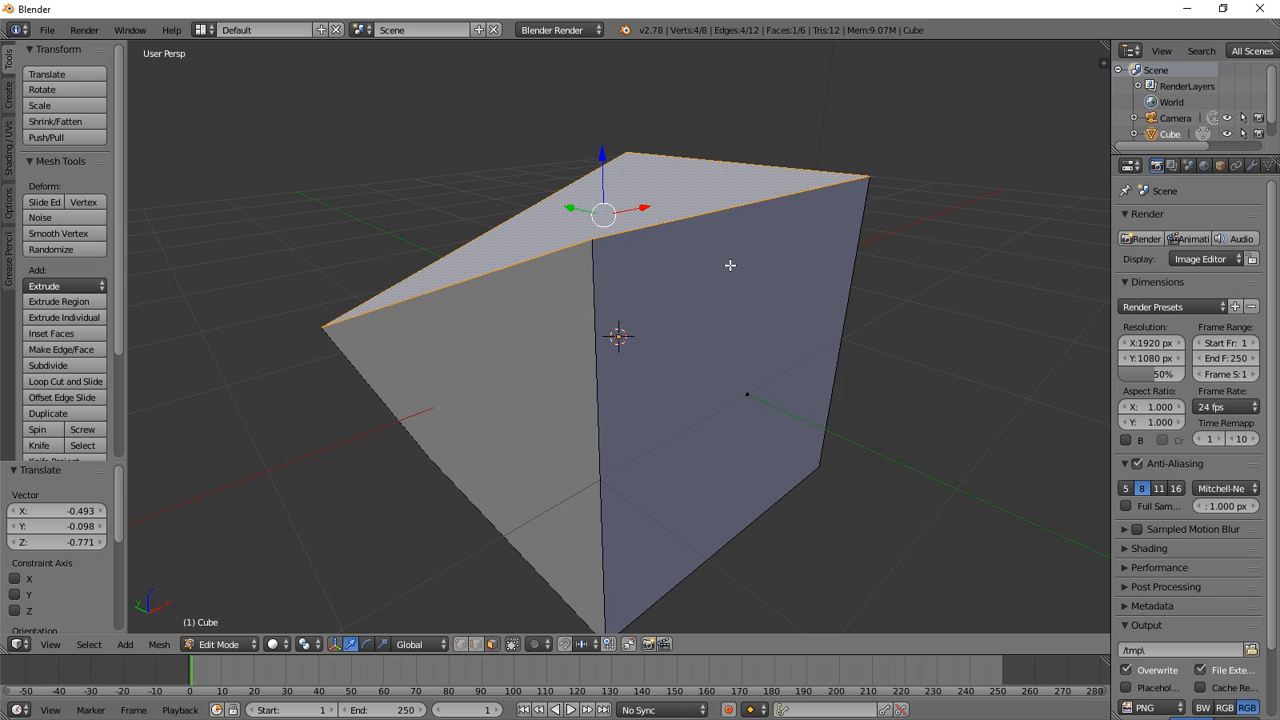
pyautogui.moveTo(729, 266); pyautogui.dragTo(681, 307, button='middle')
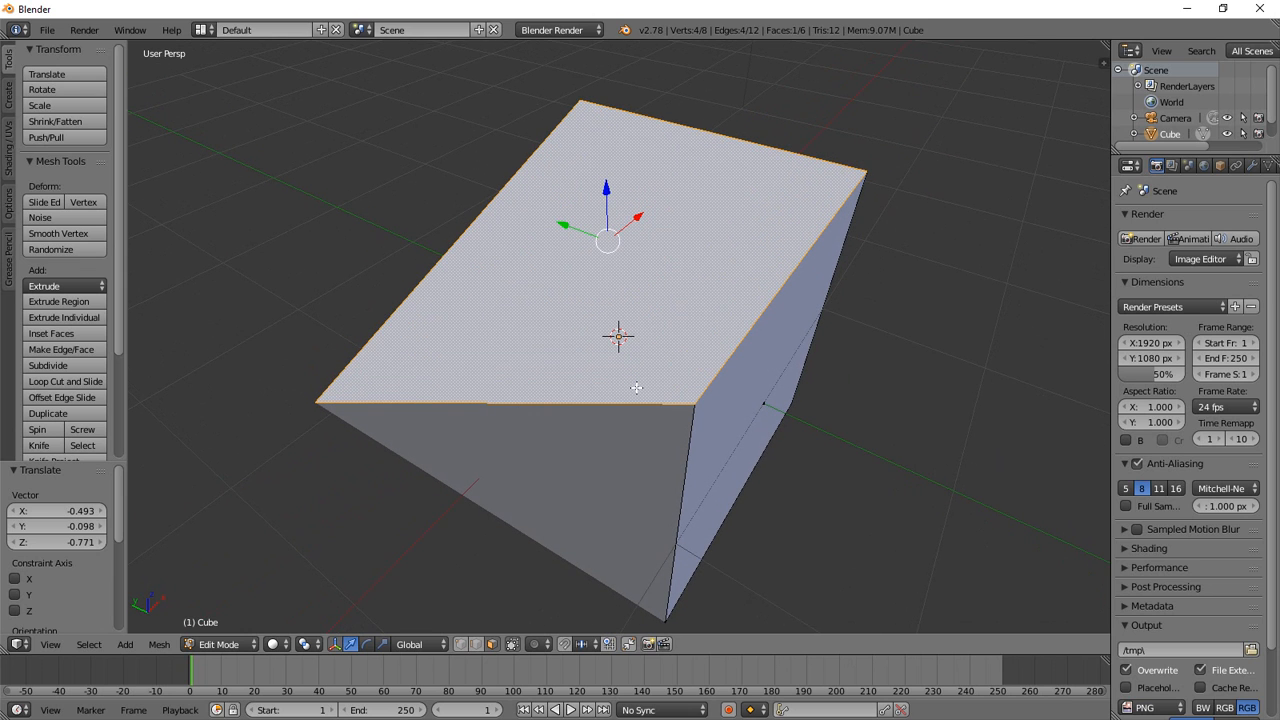
pyautogui.moveTo(934, 394); pyautogui.dragTo(878, 346, button='middle')
pyautogui.moveTo(872, 336); pyautogui.dragTo(847, 343, button='middle')
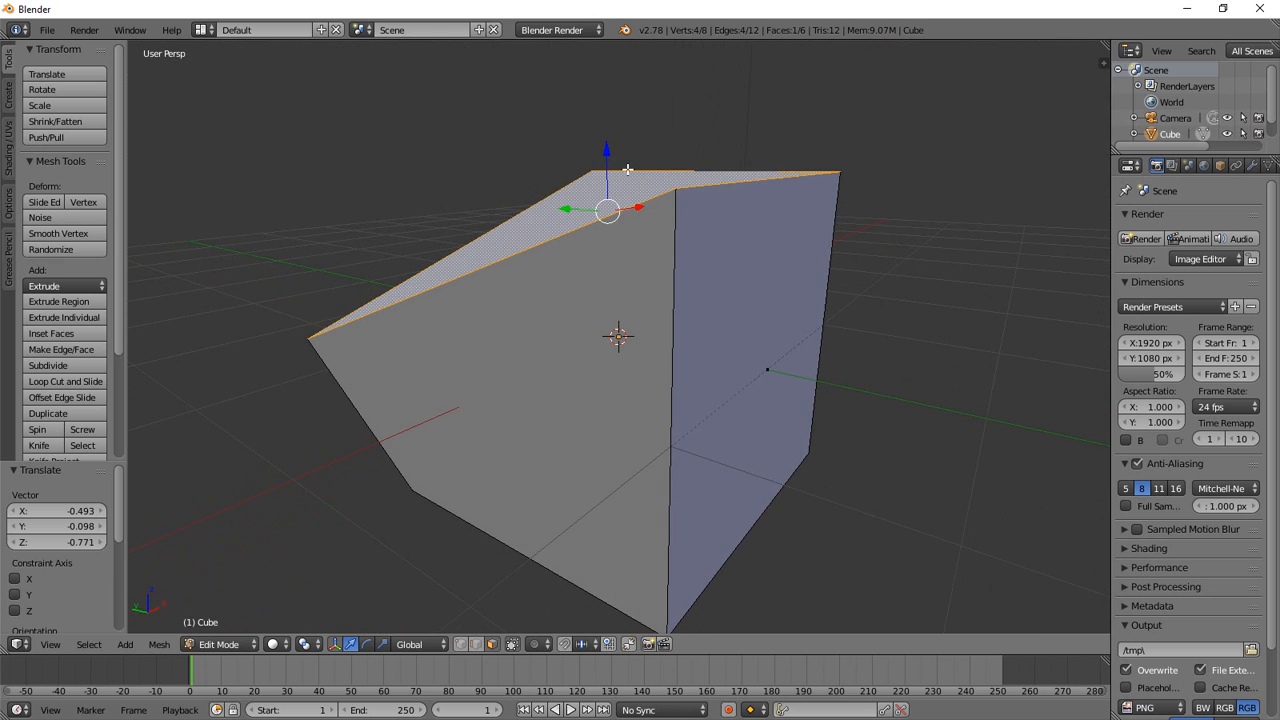
pyautogui.click(587, 168)
pyautogui.moveTo(963, 200); pyautogui.dragTo(961, 240, button='middle')
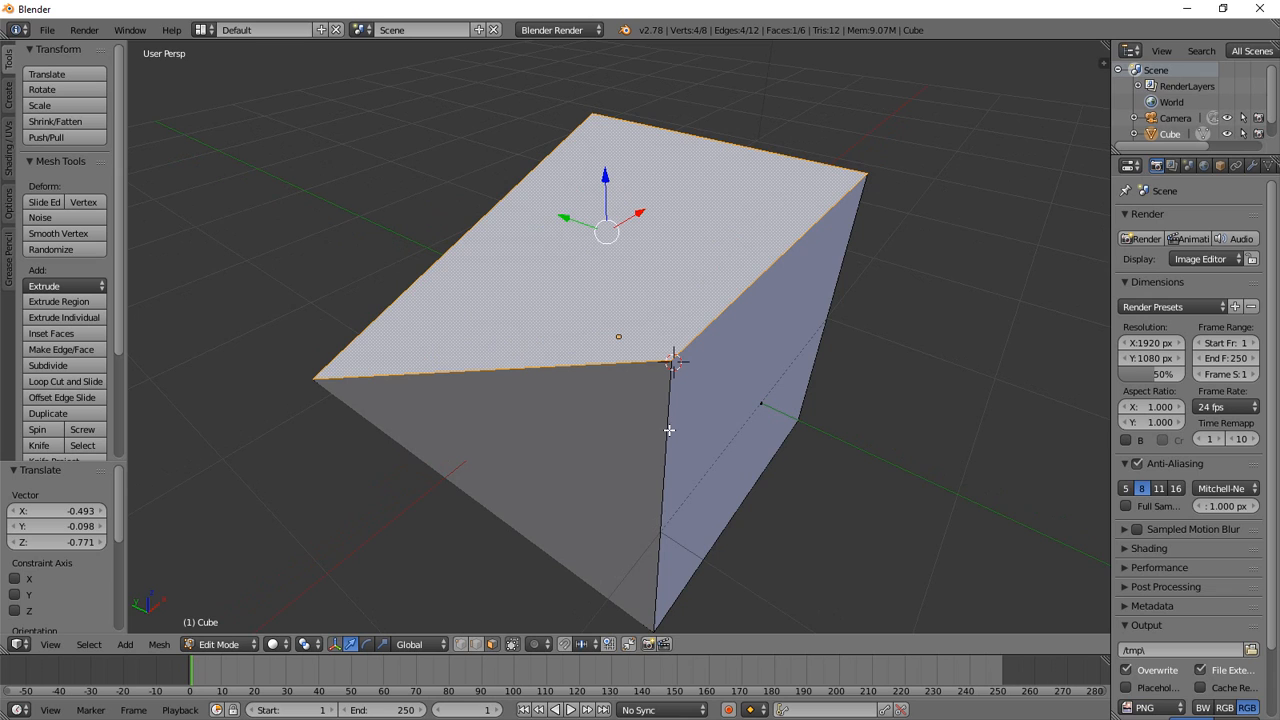
pyautogui.moveTo(466, 490); pyautogui.dragTo(795, 456, button='middle')
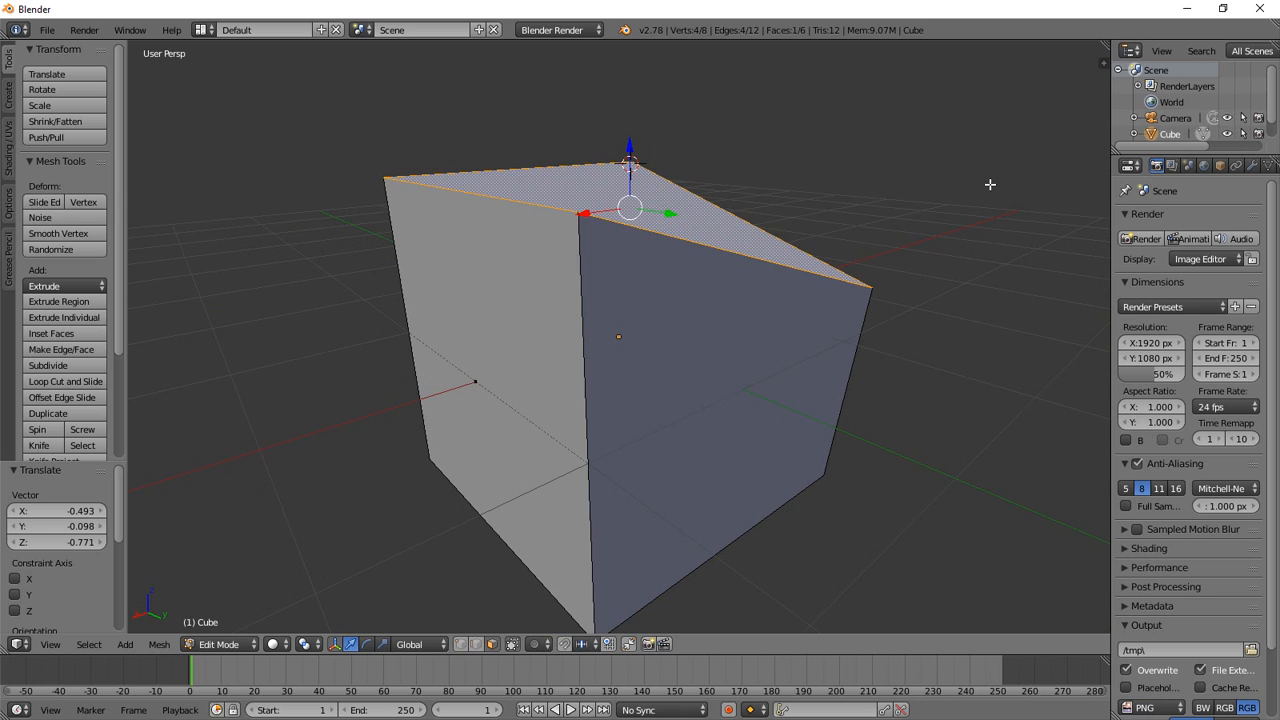
pyautogui.moveTo(989, 186); pyautogui.dragTo(724, 153, button='middle')
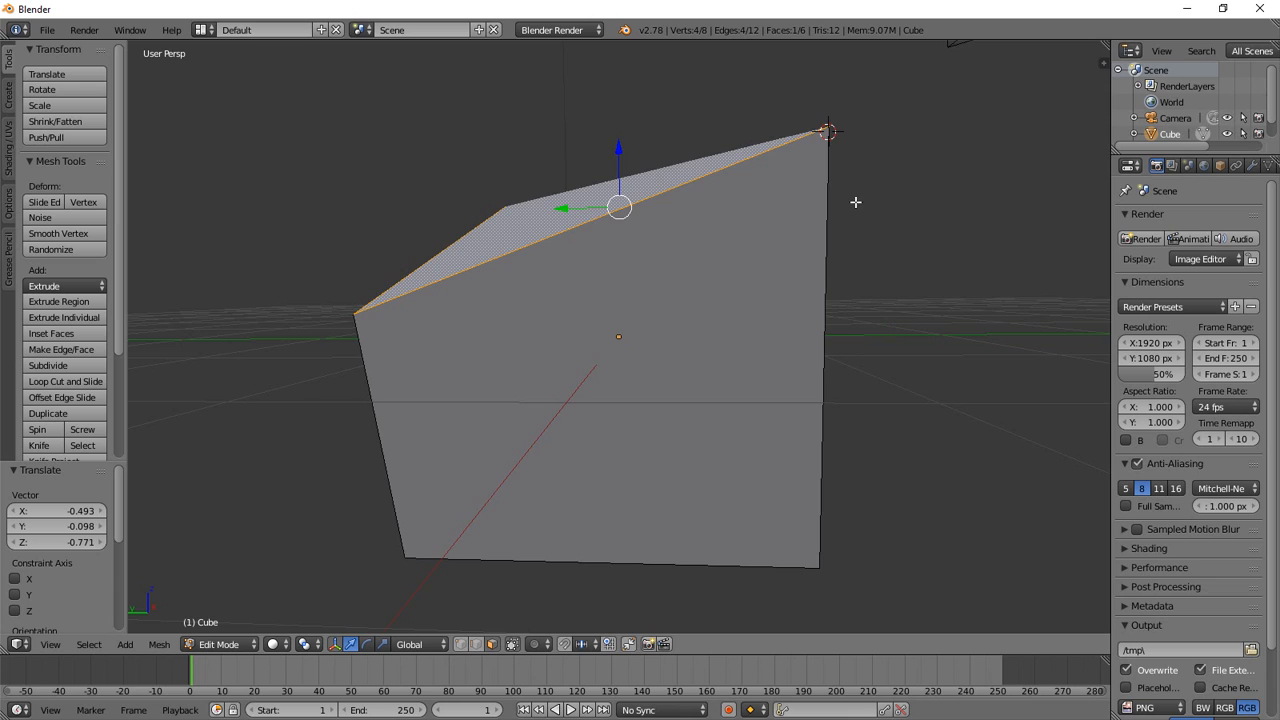
# Step: Delete the selected top face of the deformed cube
pyautogui.moveTo(854, 200); pyautogui.dragTo(885, 290, button='middle')
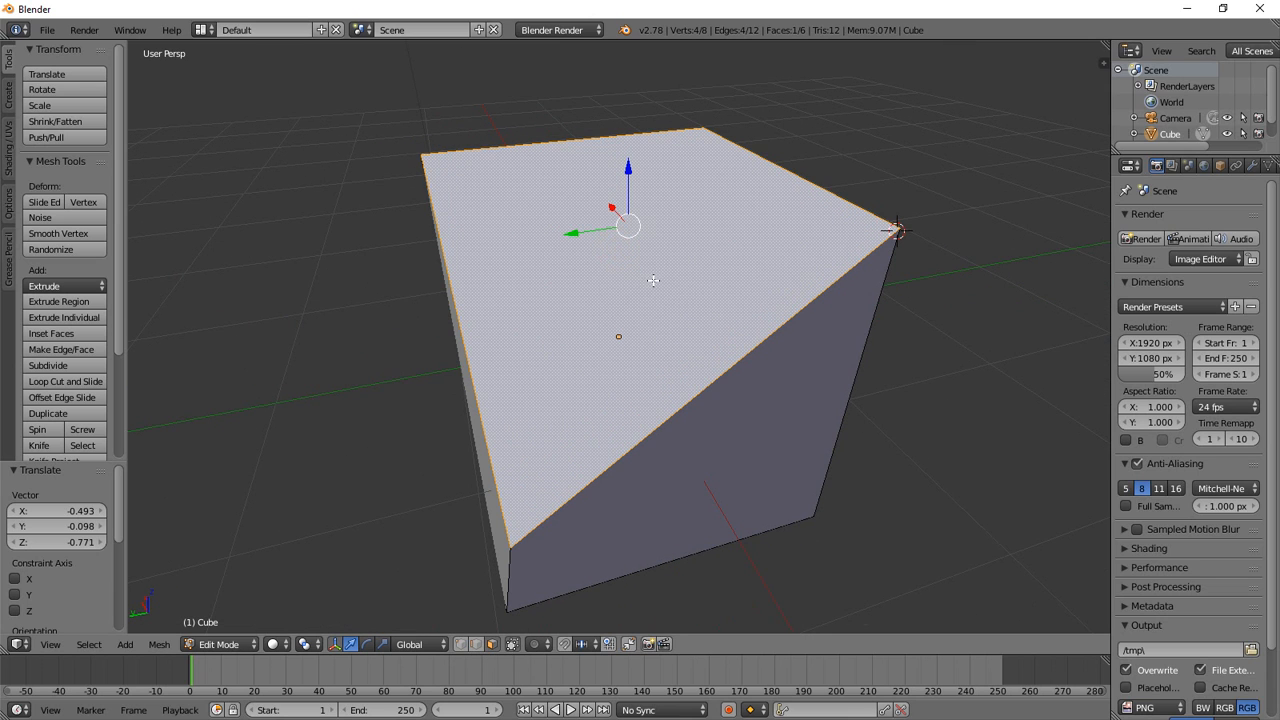
pyautogui.press('x')
pyautogui.click(640, 316)
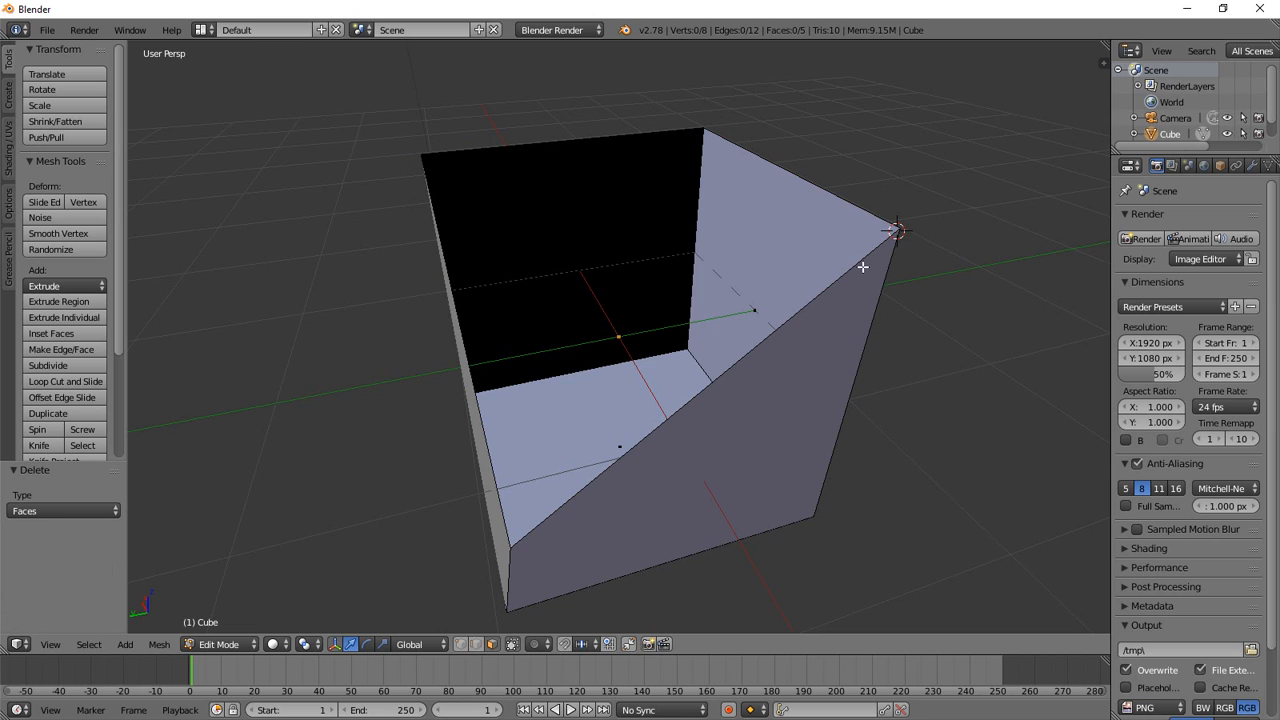
# Step: In vertex select mode, select each of the four corner vertices around the open top, one after another
pyautogui.moveTo(420, 382); pyautogui.dragTo(446, 334, button='middle')
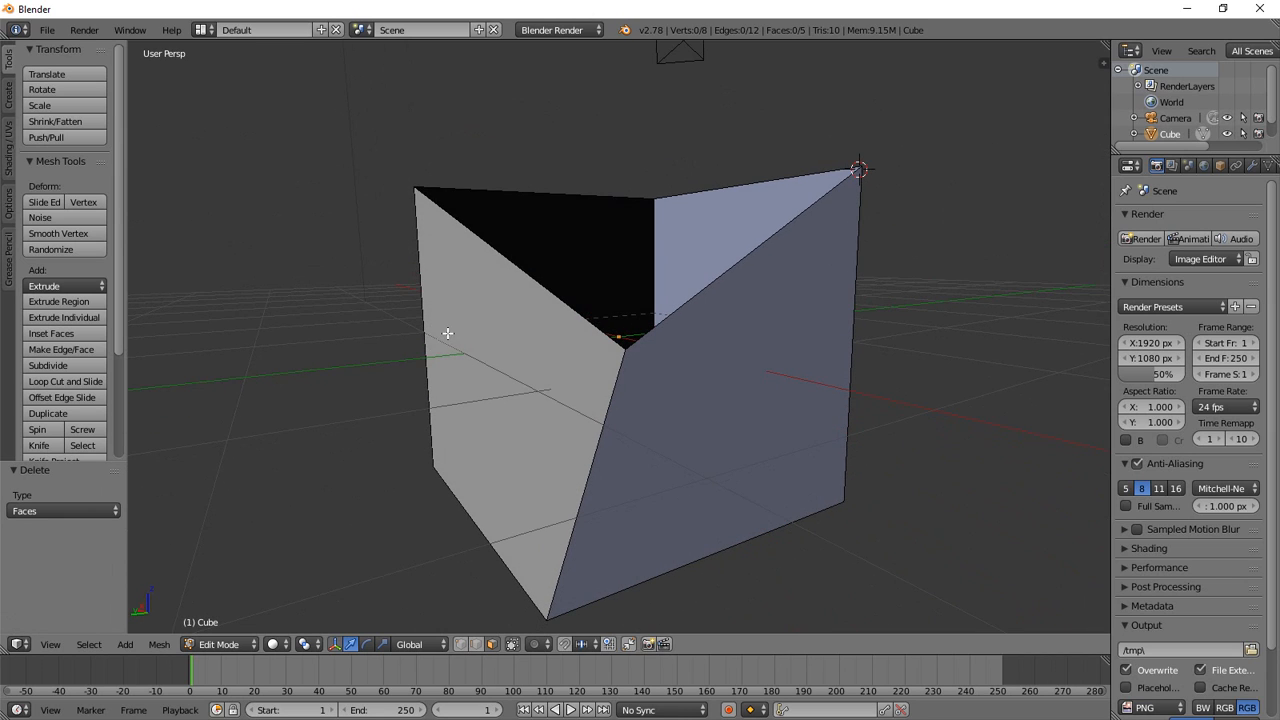
pyautogui.click(460, 644)
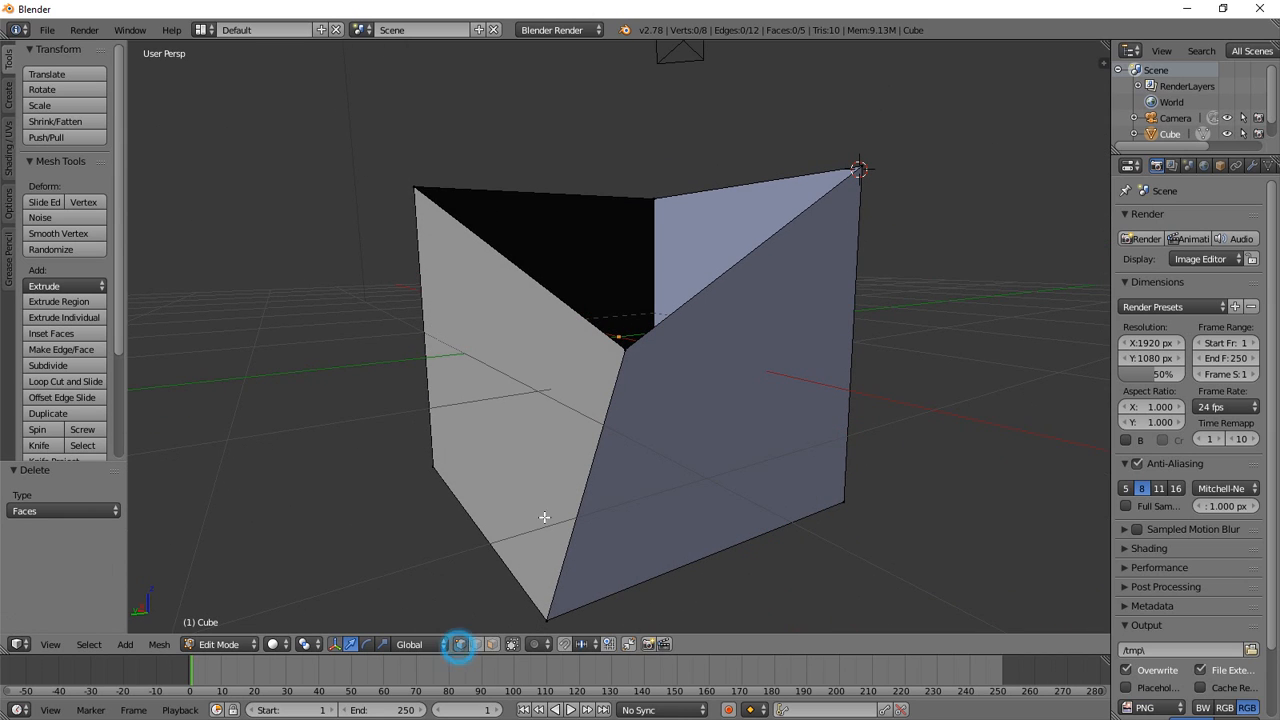
pyautogui.rightClick(622, 350)
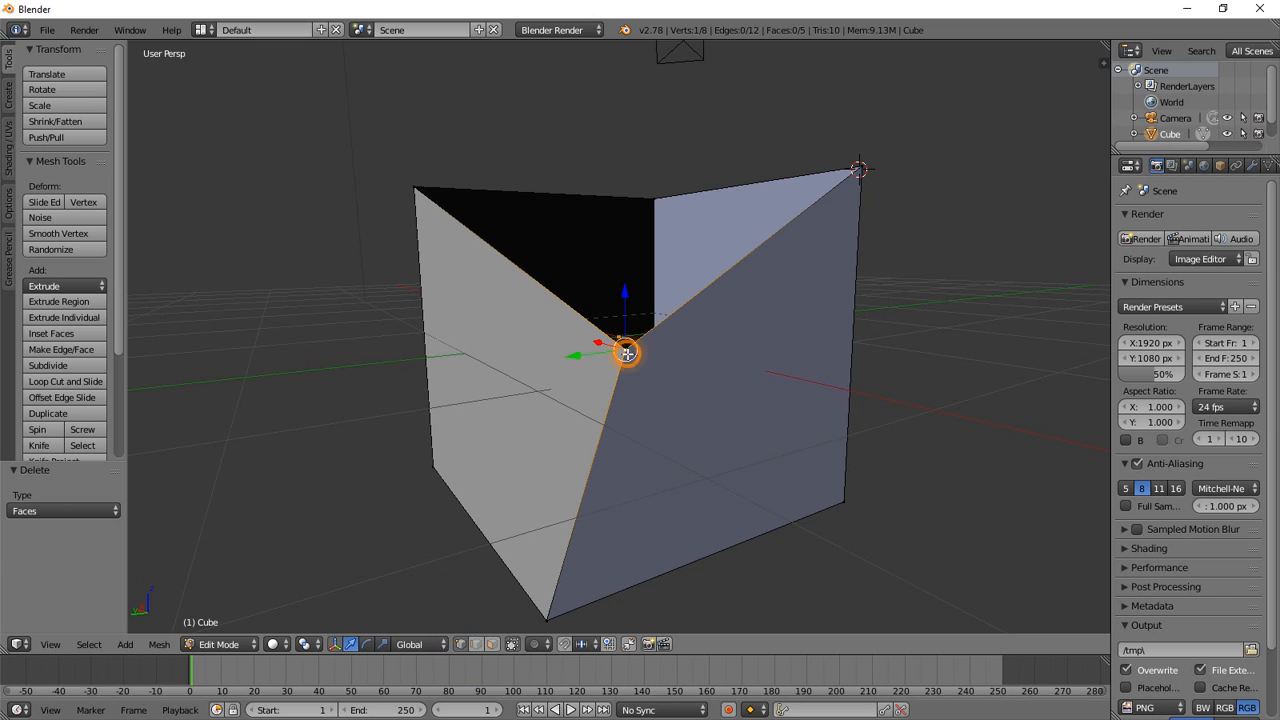
pyautogui.rightClick(418, 193)
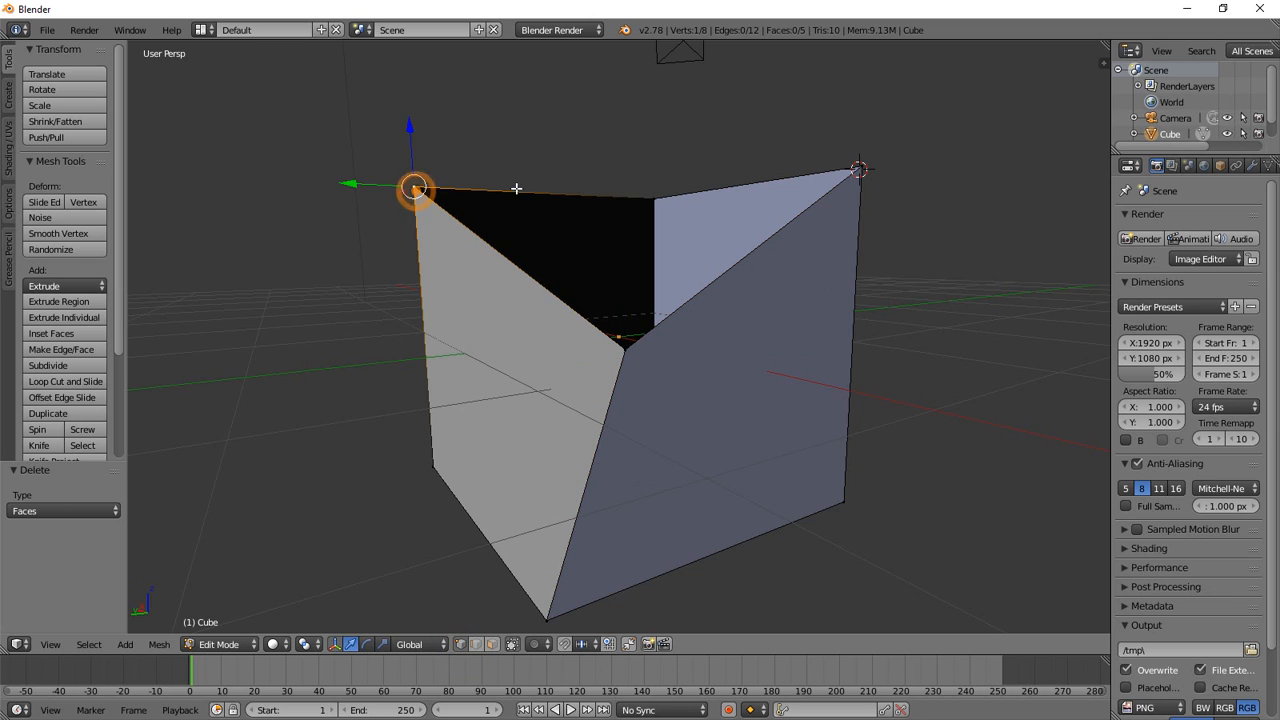
pyautogui.rightClick(652, 195)
pyautogui.rightClick(858, 170)
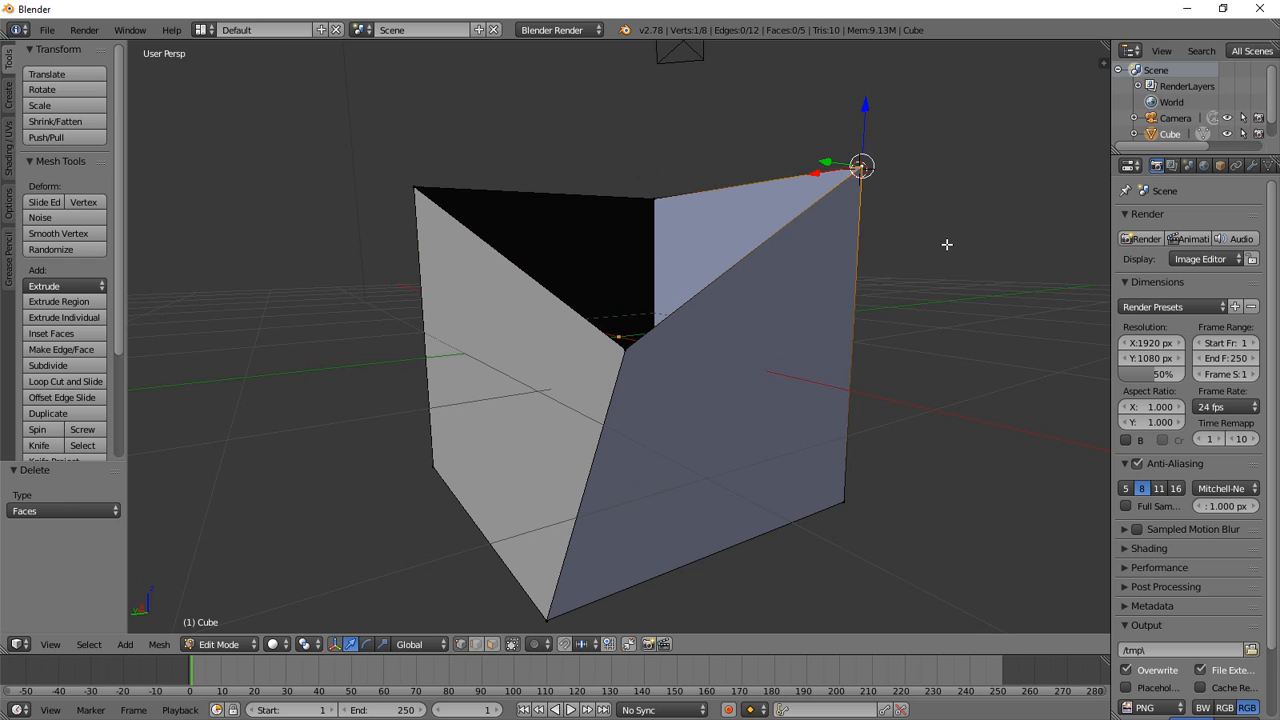
# Step: In edge select mode, select the bottom edge of the face below the lowered corner and delete it with the Edges option
pyautogui.moveTo(946, 244); pyautogui.dragTo(909, 297, button='middle')
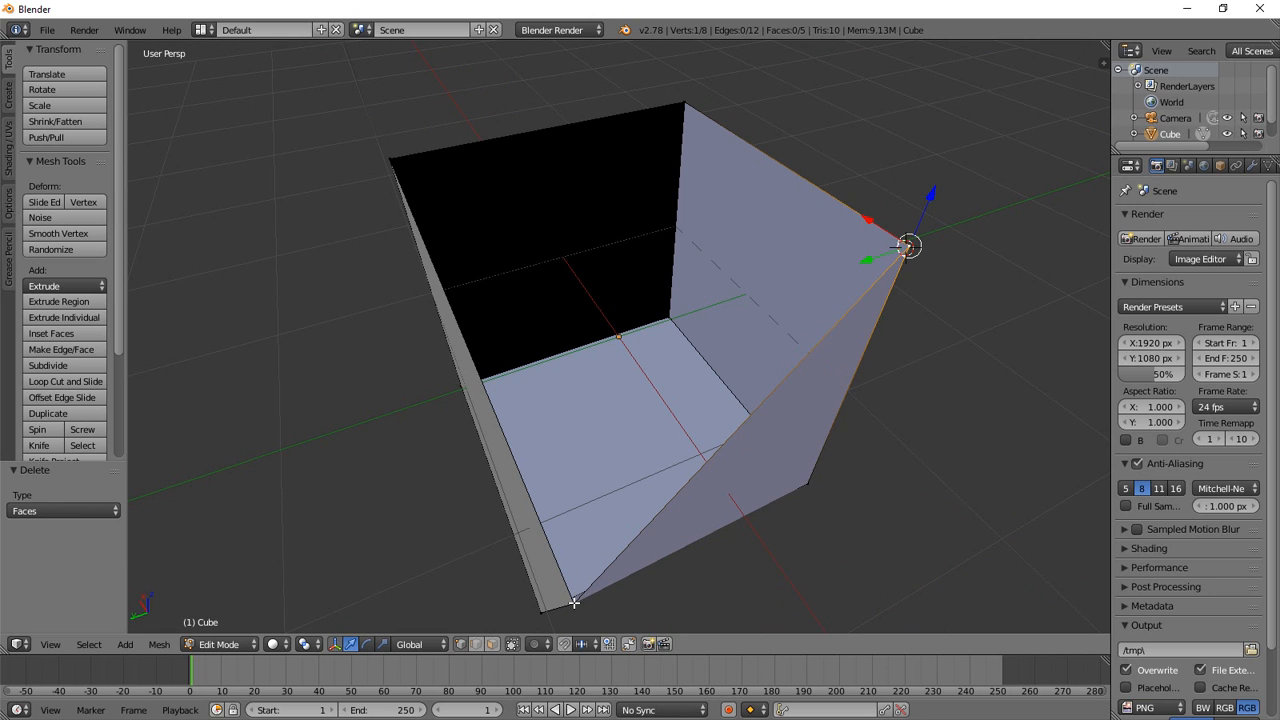
pyautogui.moveTo(1061, 388); pyautogui.dragTo(836, 279, button='middle')
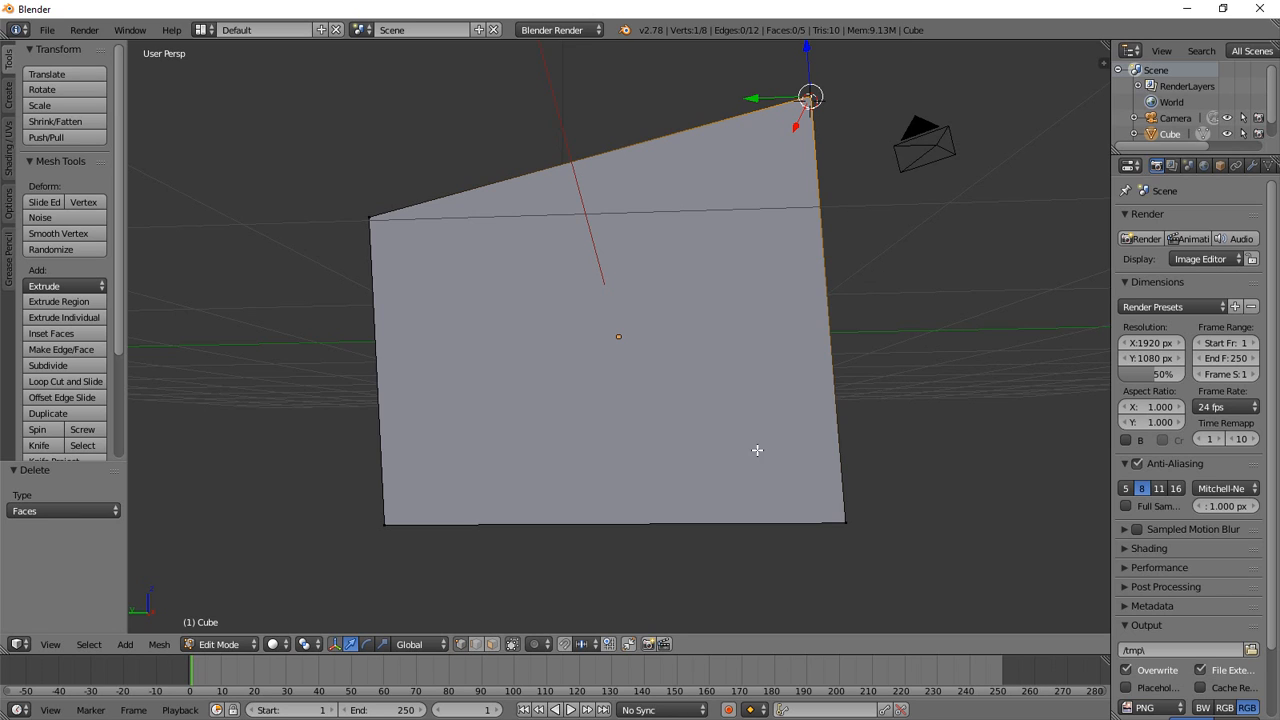
pyautogui.click(474, 644)
pyautogui.rightClick(625, 526)
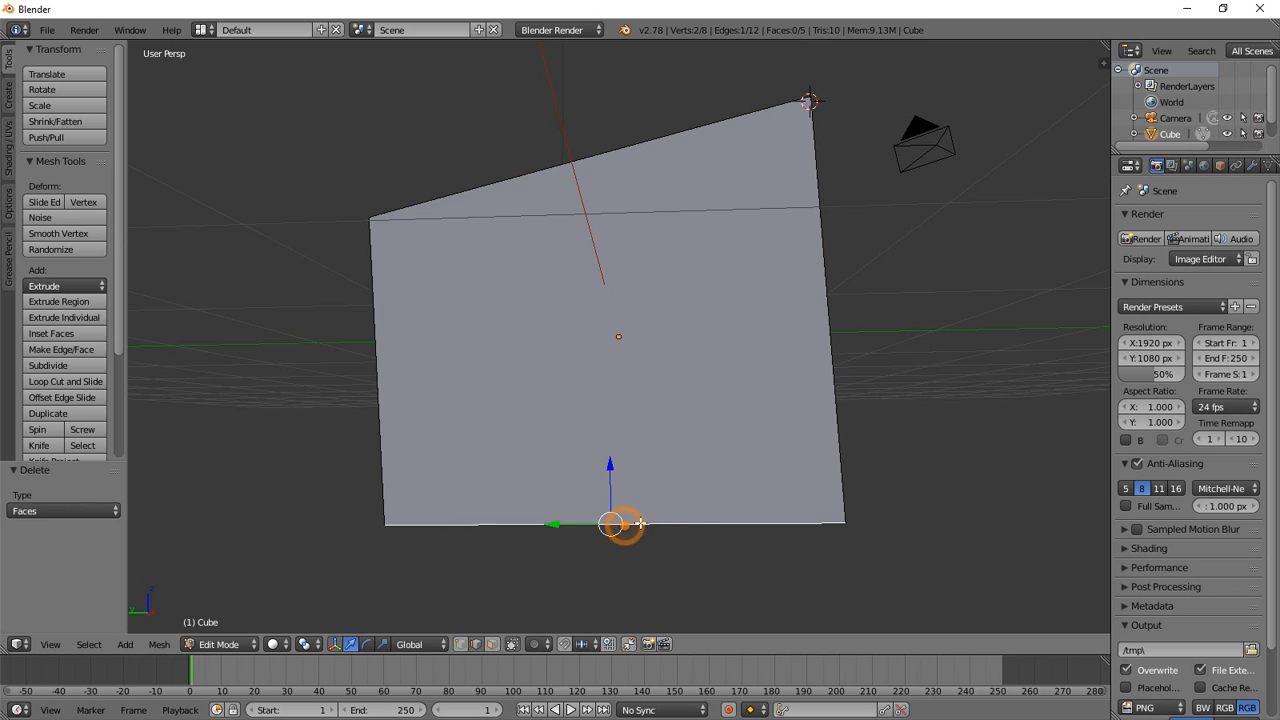
pyautogui.moveTo(974, 266); pyautogui.dragTo(1032, 290, button='middle')
pyautogui.press('x')
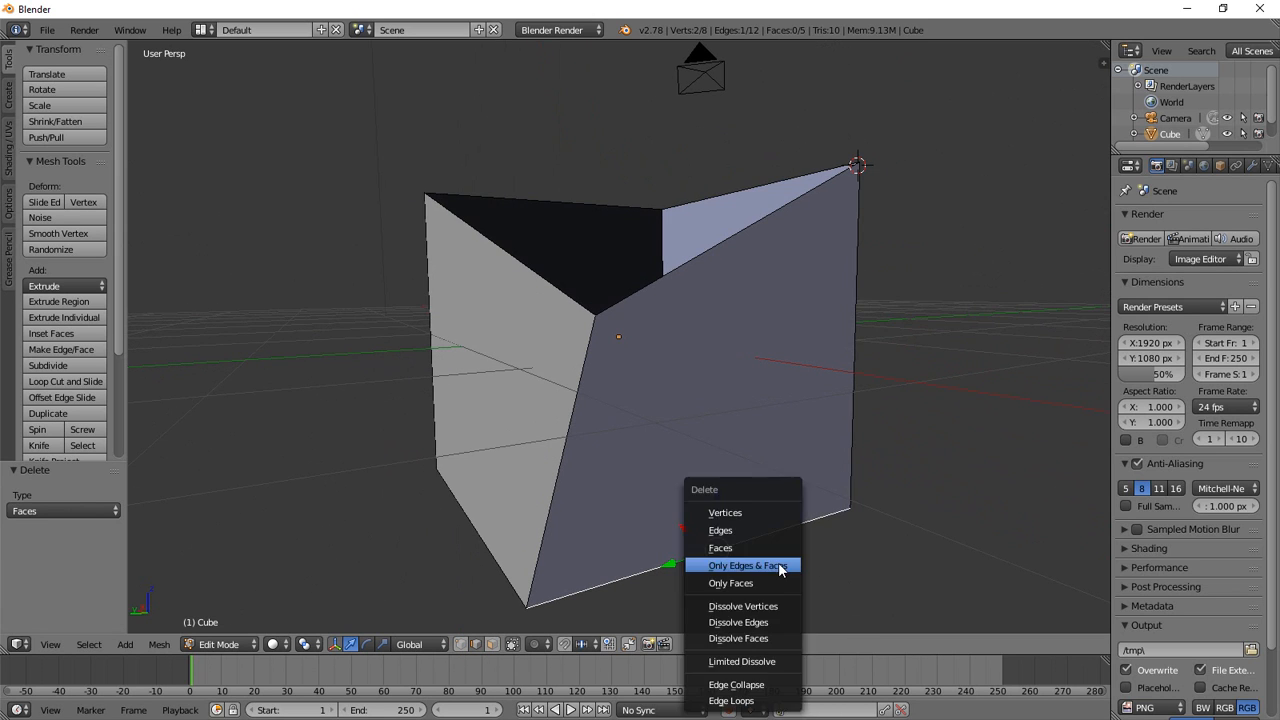
pyautogui.click(772, 530)
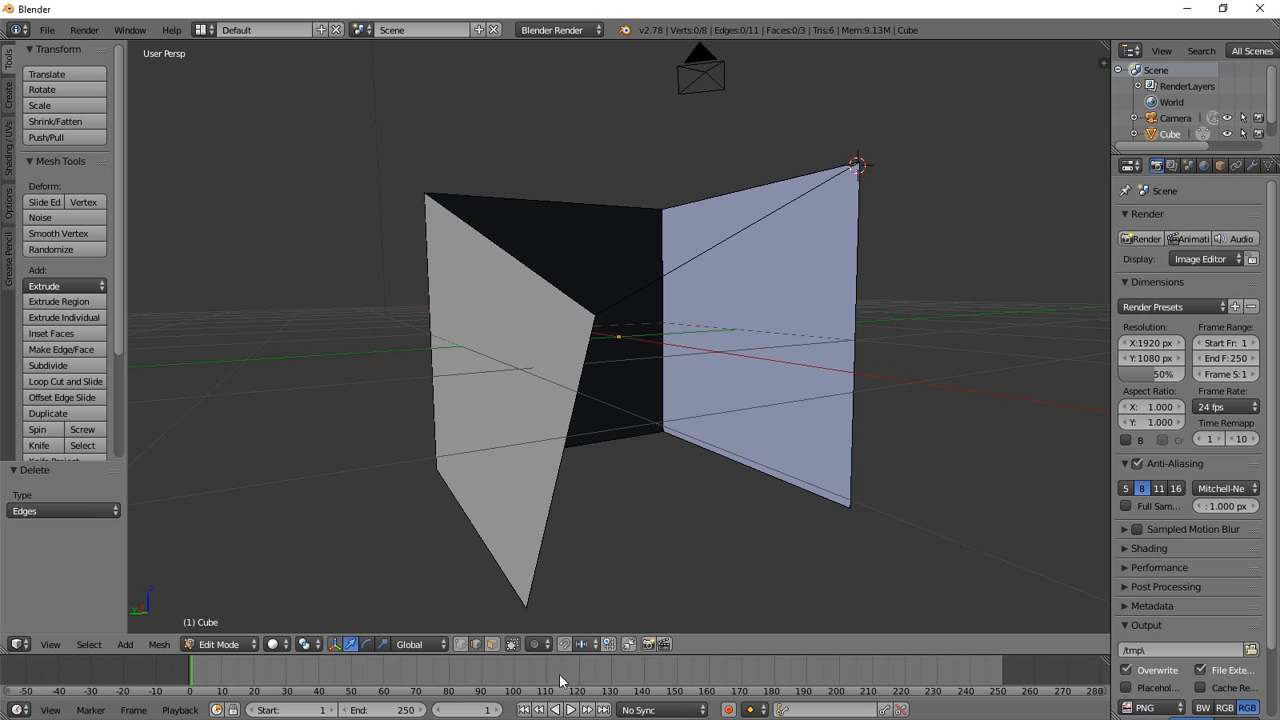
# Step: Select the free-standing upper edge that spans the gap from the lowered corner to the opposite wall
pyautogui.moveTo(920, 229); pyautogui.dragTo(826, 209, button='middle')
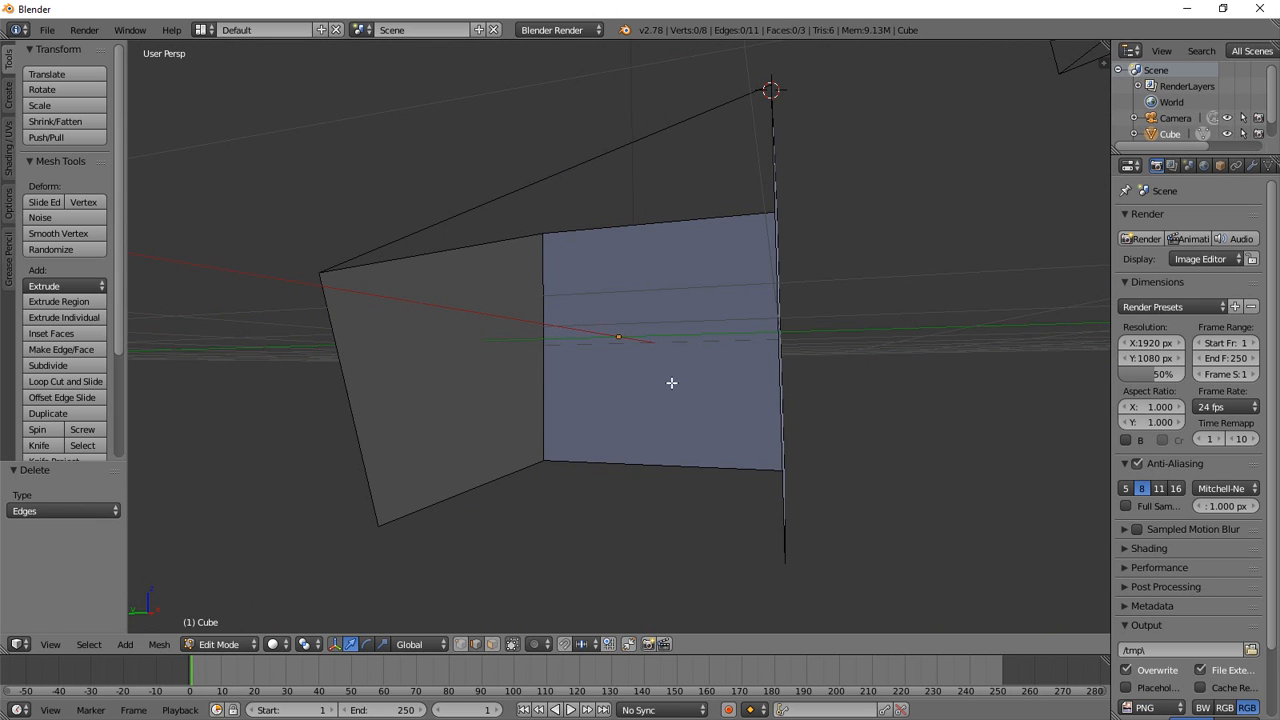
pyautogui.moveTo(895, 218); pyautogui.dragTo(856, 322, button='middle')
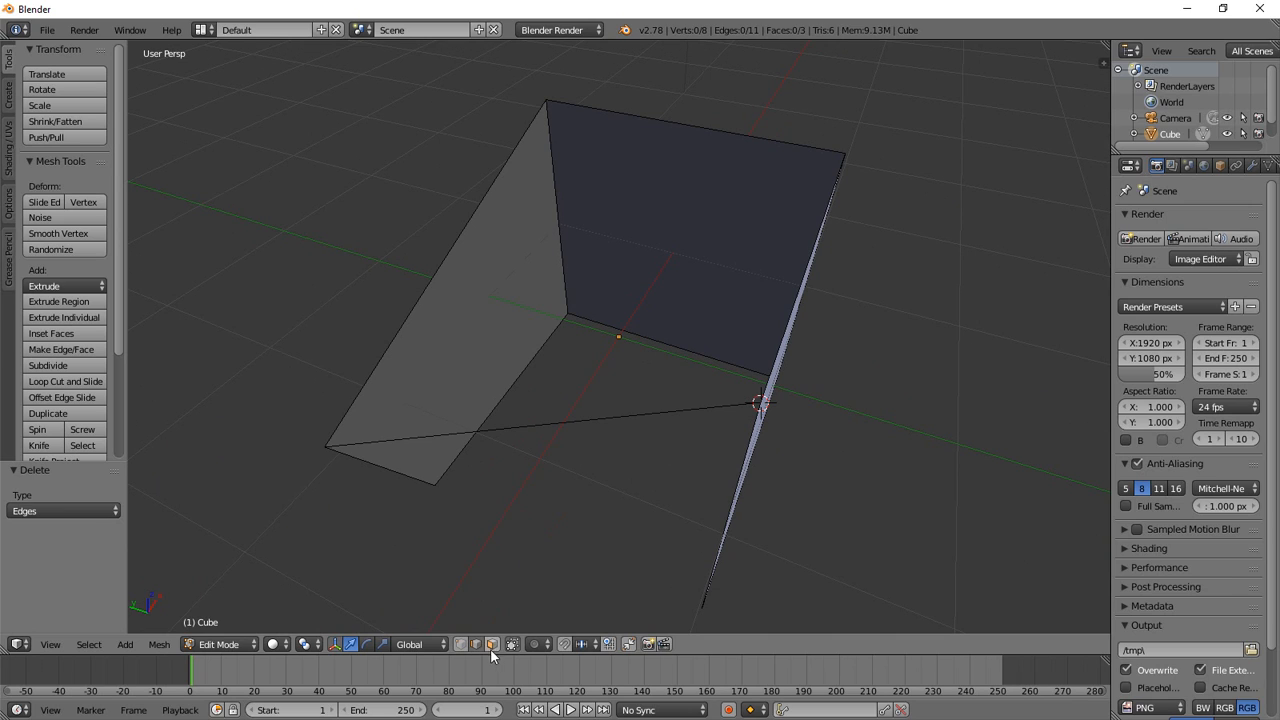
pyautogui.rightClick(586, 421)
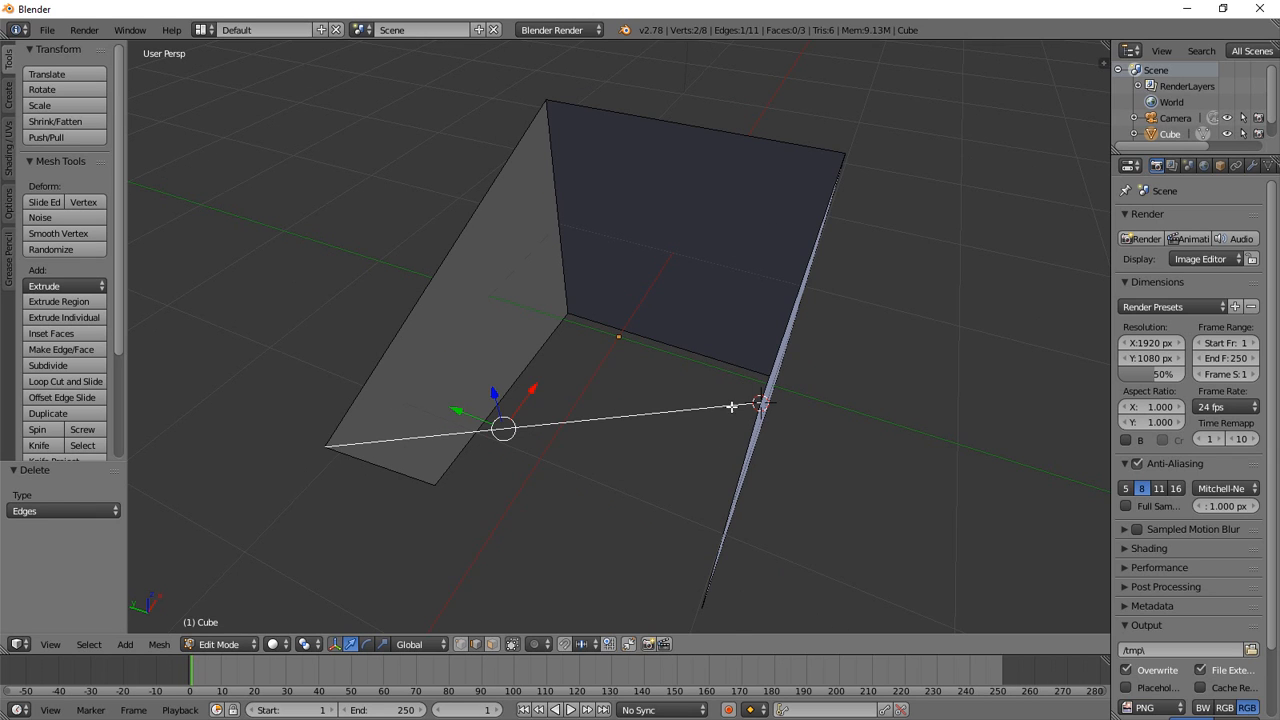
pyautogui.moveTo(780, 460); pyautogui.dragTo(780, 389, button='middle')
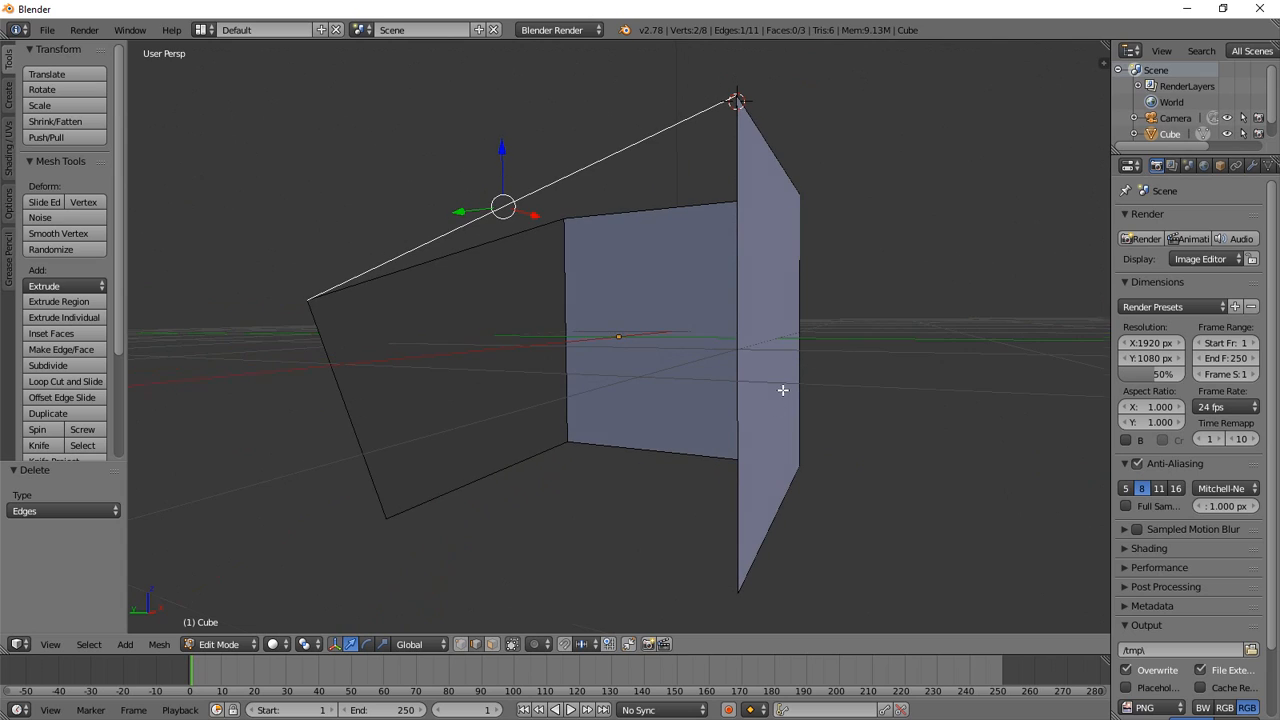
# Step: Try deleting the lowered corner vertex in vertex select mode, and undo the deletion
pyautogui.click(460, 644)
pyautogui.rightClick(305, 300)
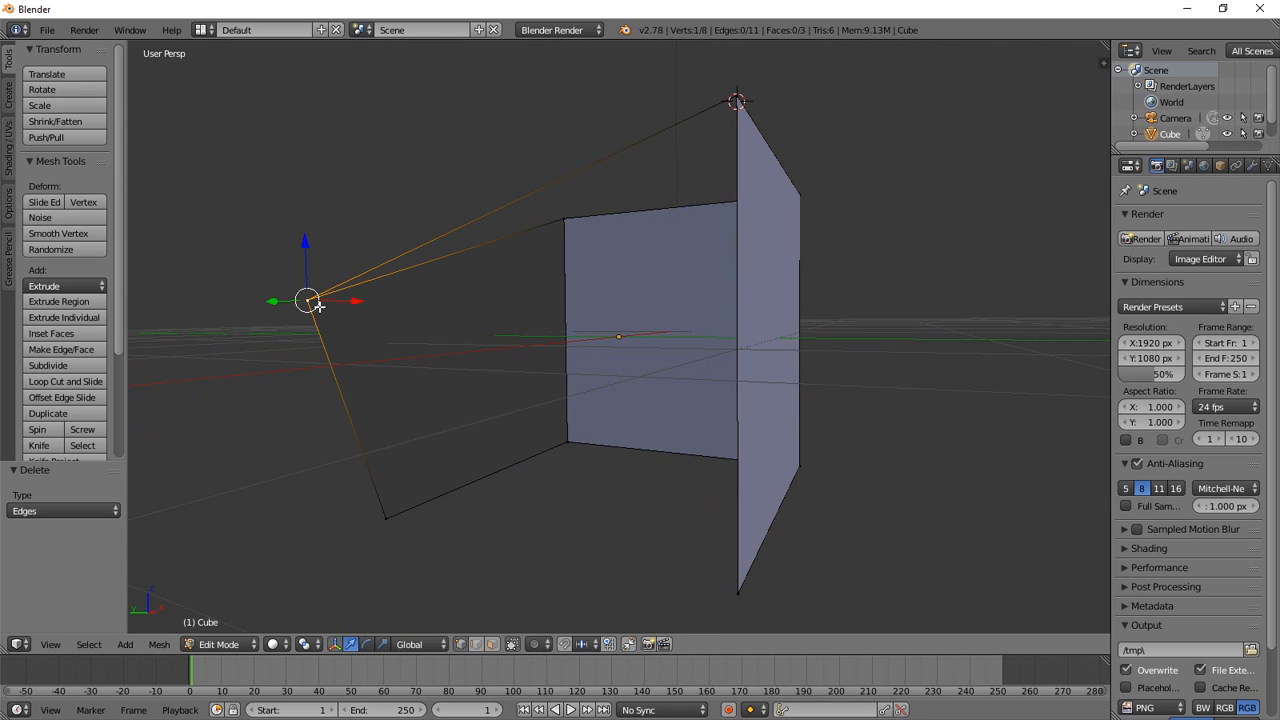
pyautogui.press('x')
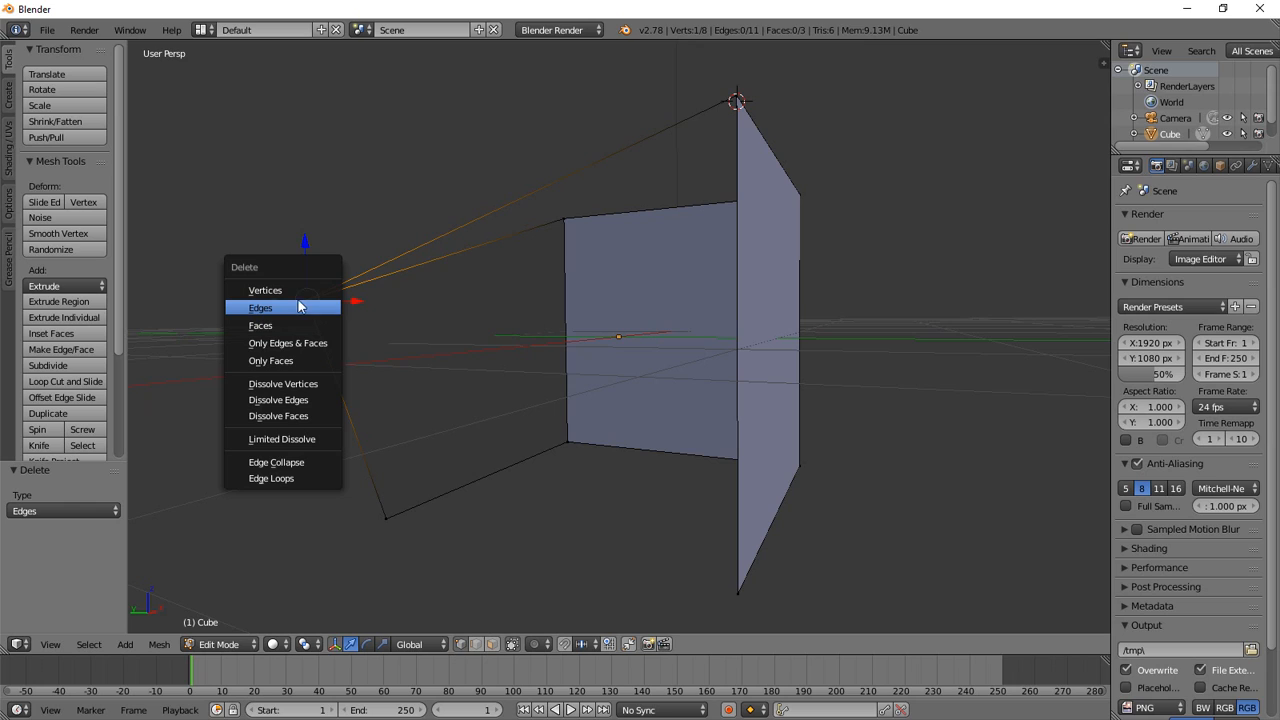
pyautogui.click(262, 292)
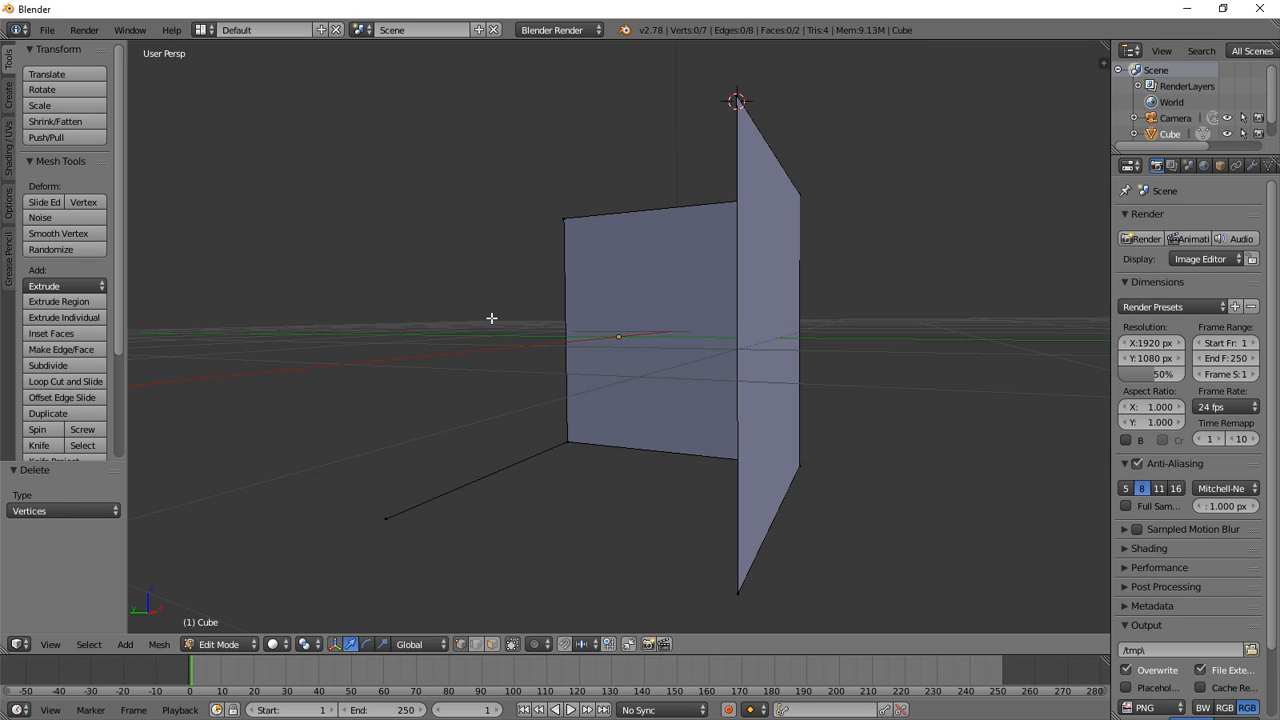
pyautogui.hotkey('ctrl', 'z')
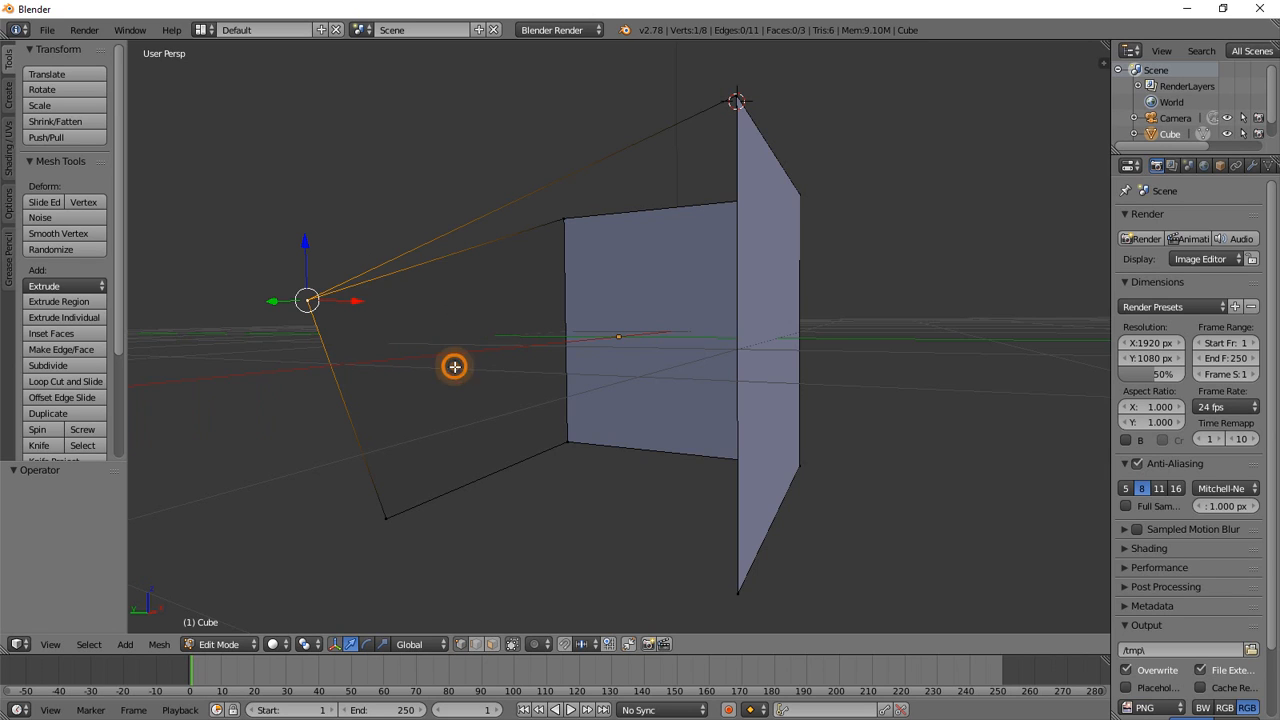
# Step: Select the face attached to the lowered corner, and in edge select mode its upper edge and its outer edge in turn
pyautogui.click(492, 643)
pyautogui.rightClick(447, 395)
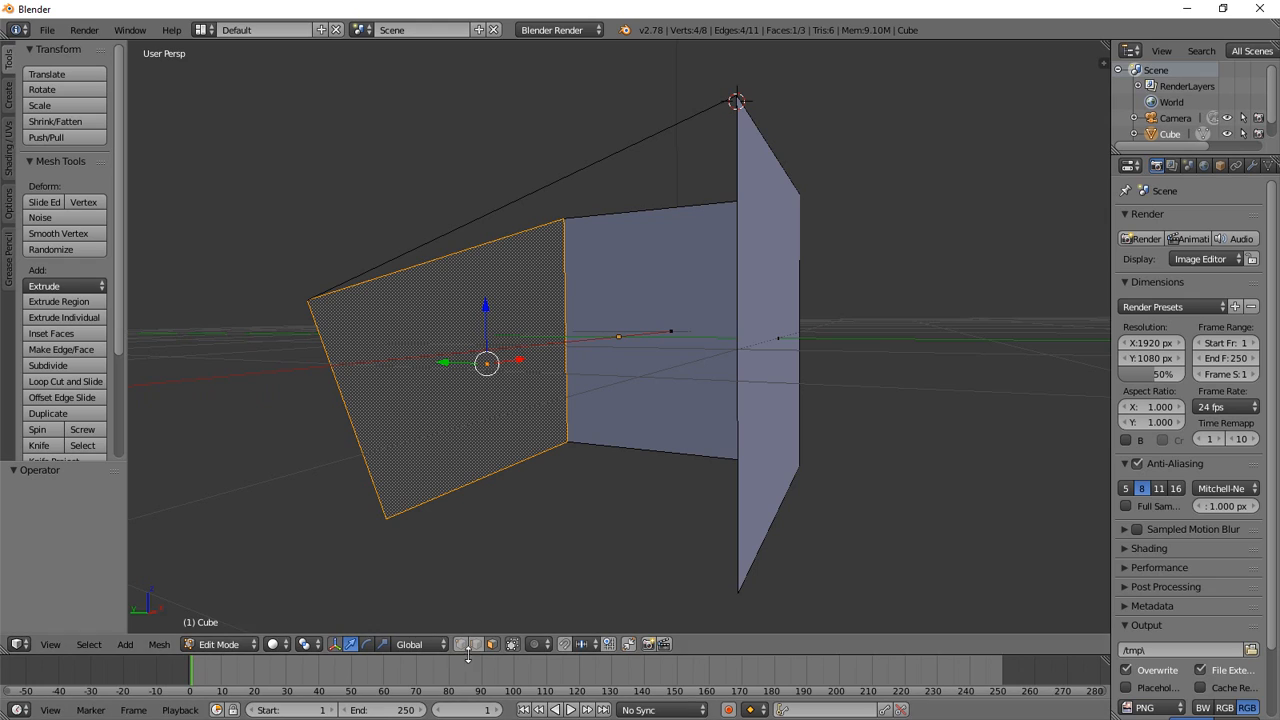
pyautogui.click(418, 270)
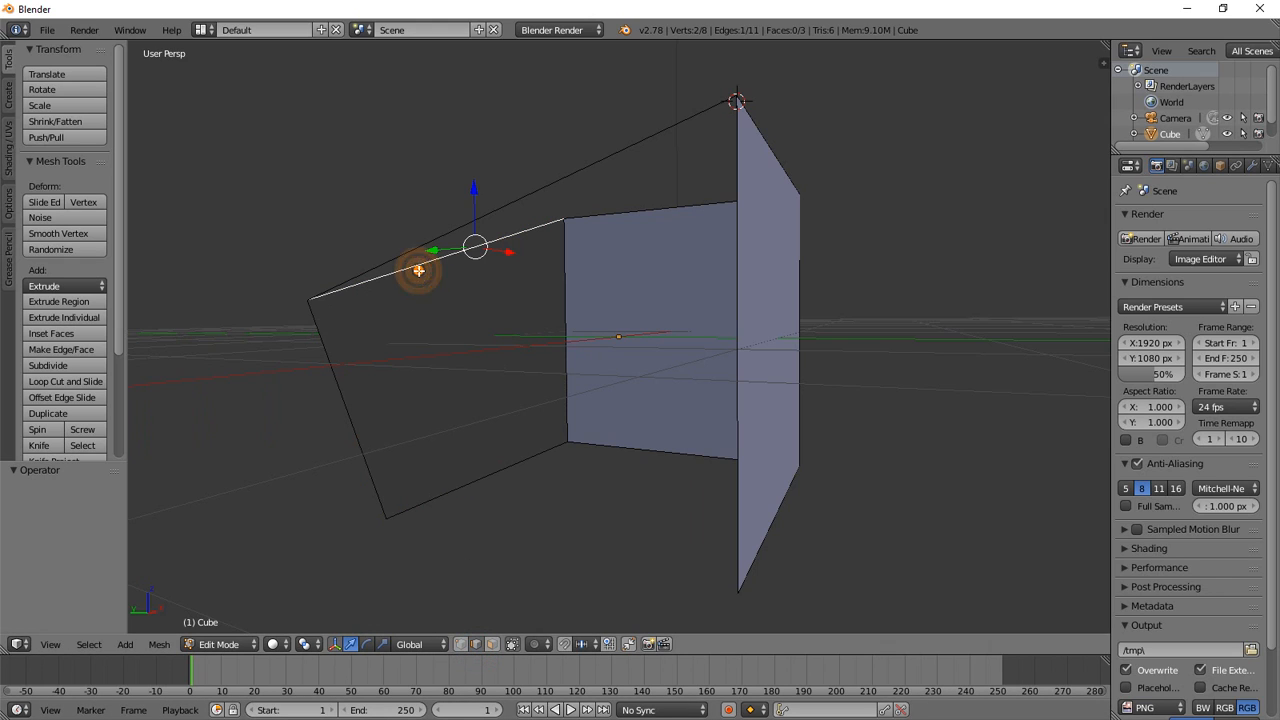
pyautogui.click(353, 422)
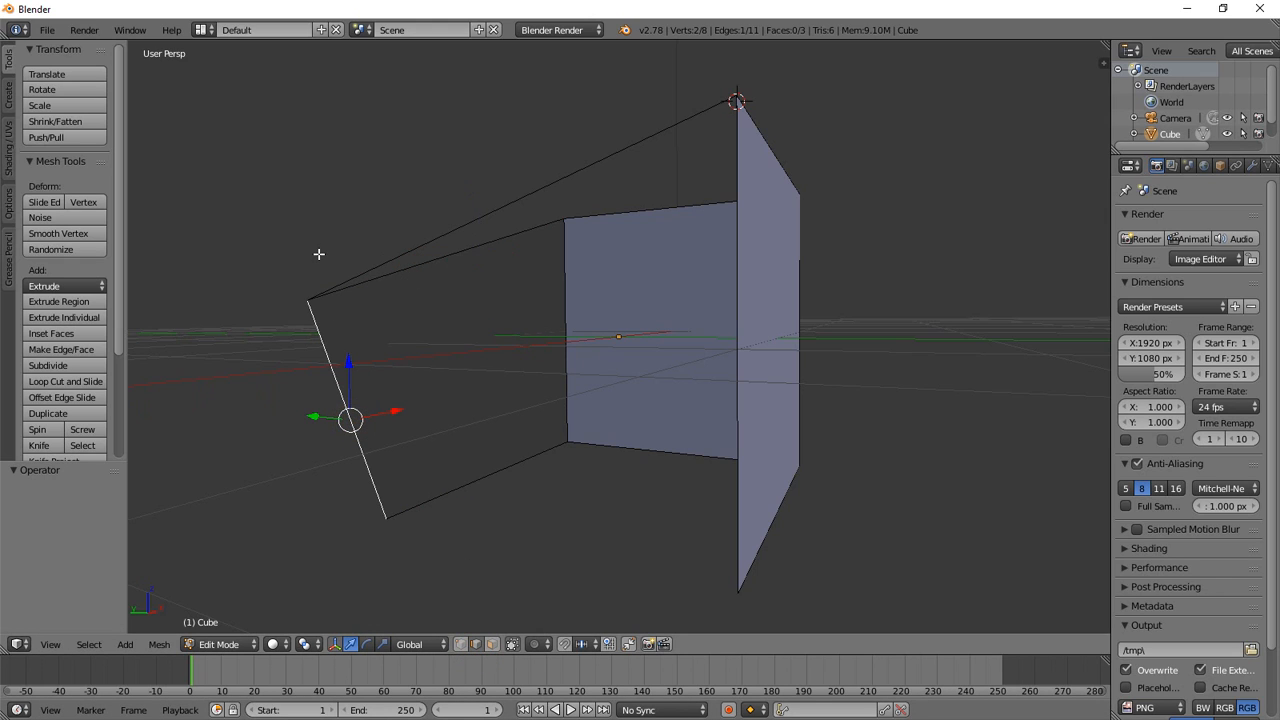
# Step: In vertex select mode, select the lowered corner vertex and delete it with the Vertices option
pyautogui.click(457, 644)
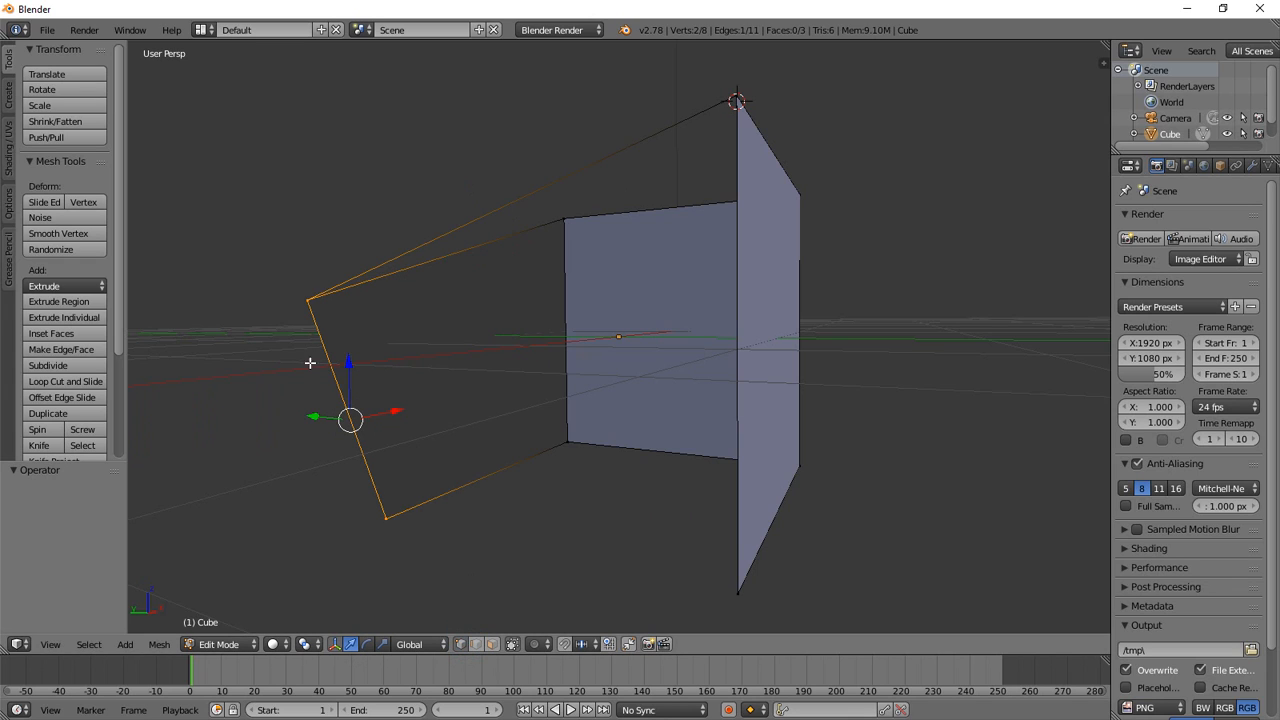
pyautogui.rightClick(307, 297)
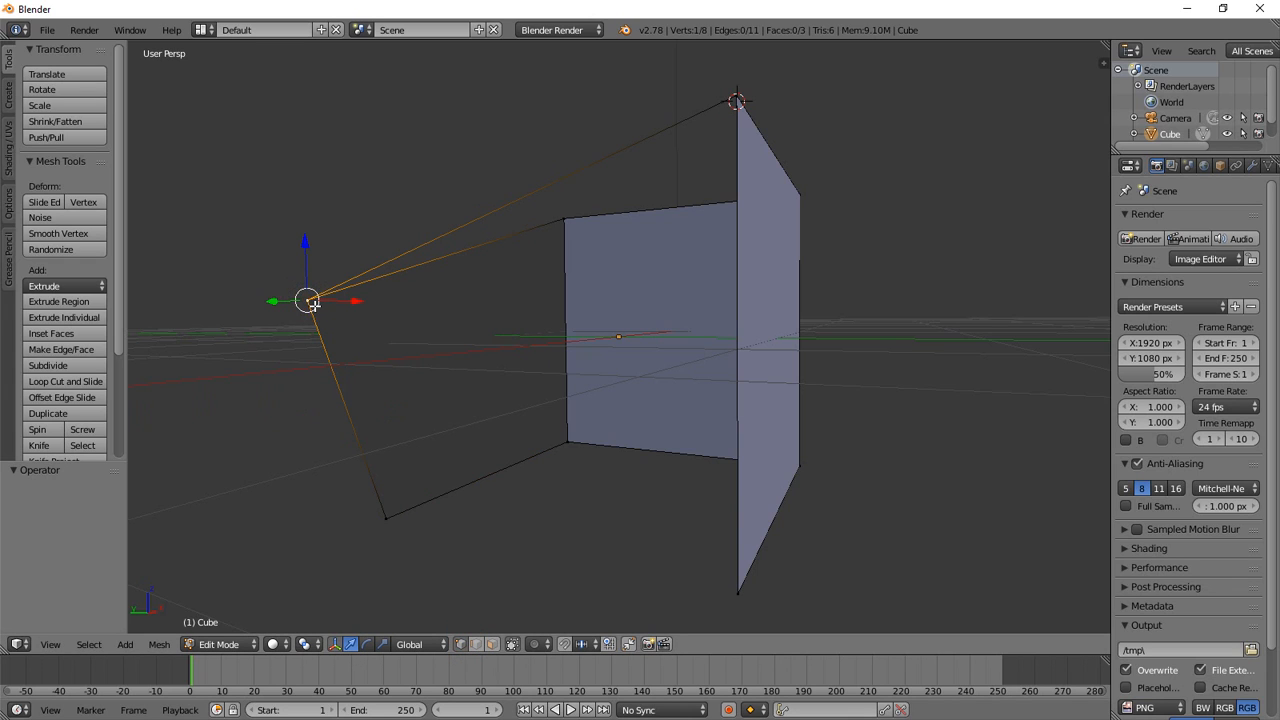
pyautogui.press('x')
pyautogui.click(304, 304)
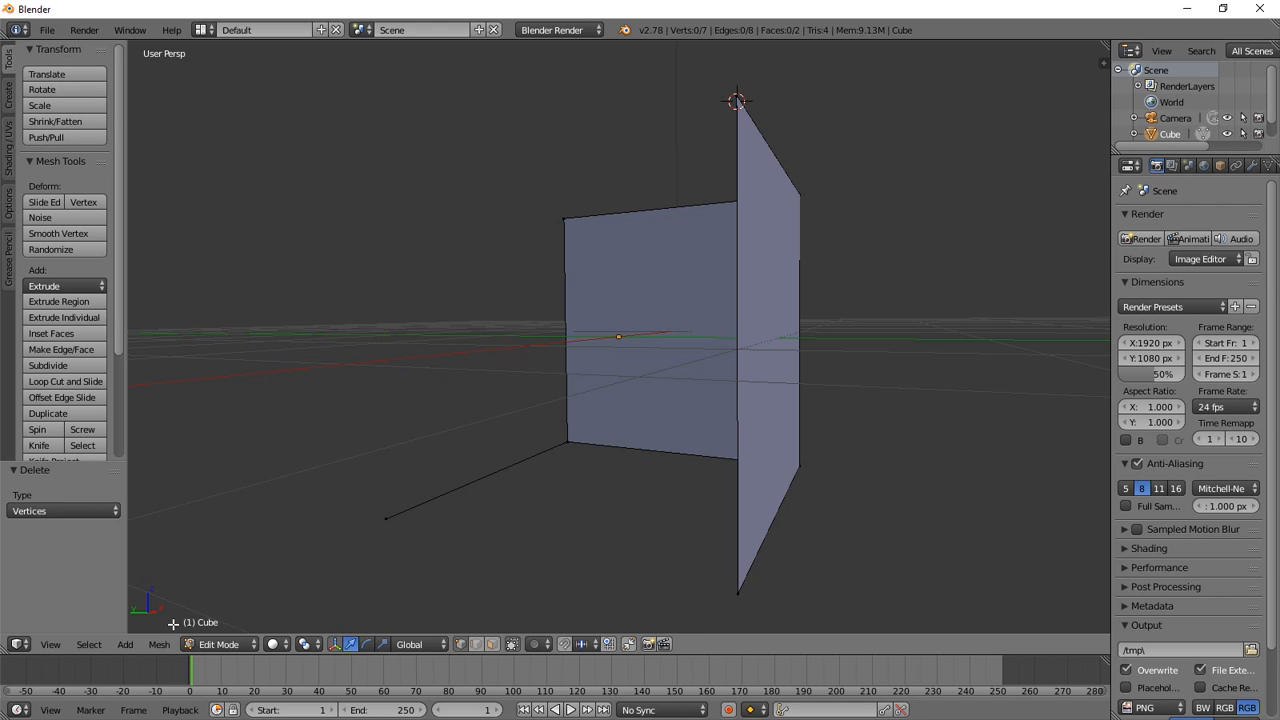
pyautogui.moveTo(386, 357); pyautogui.dragTo(551, 409, button='middle')
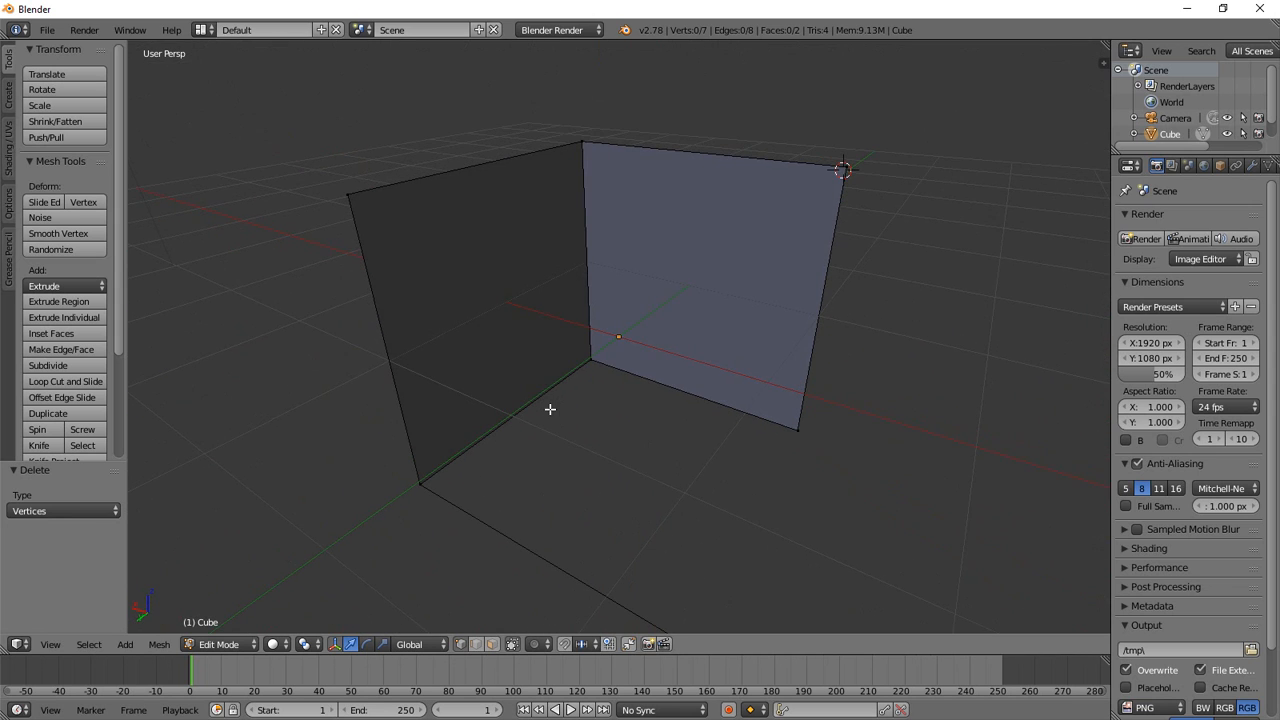
pyautogui.scroll(-1, 622, 466)
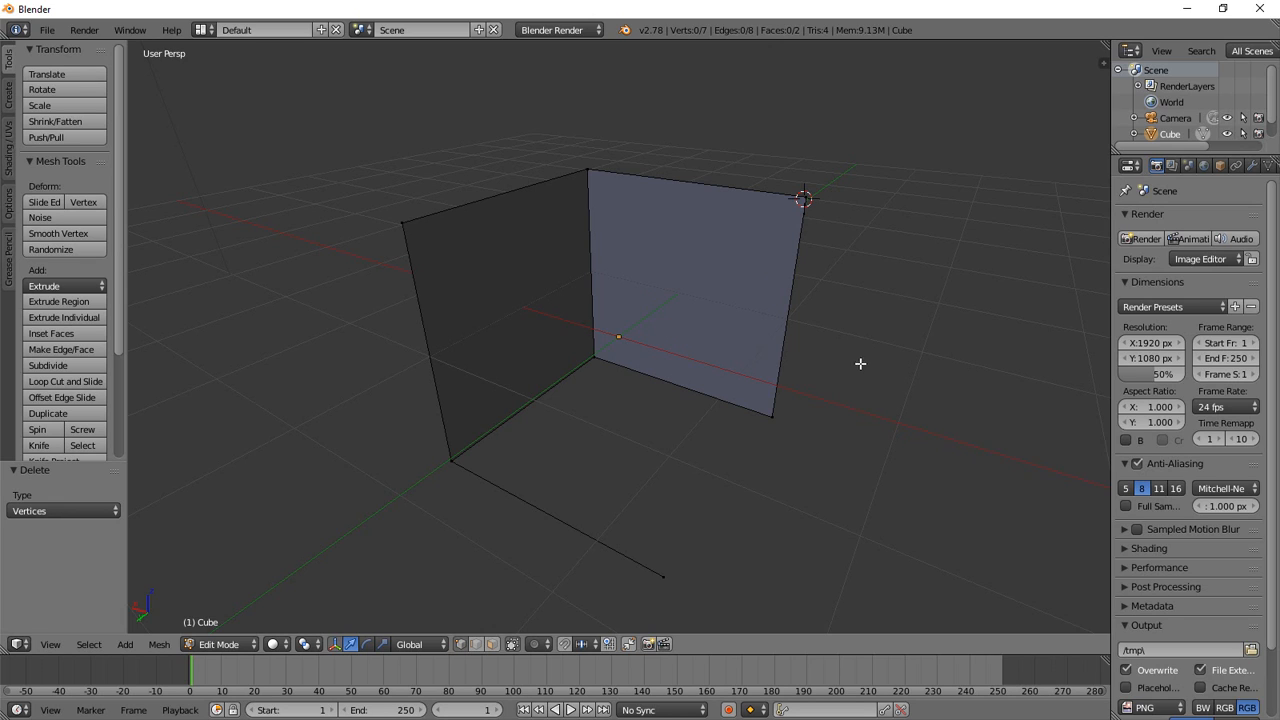
pyautogui.moveTo(891, 347); pyautogui.dragTo(891, 326, button='middle')
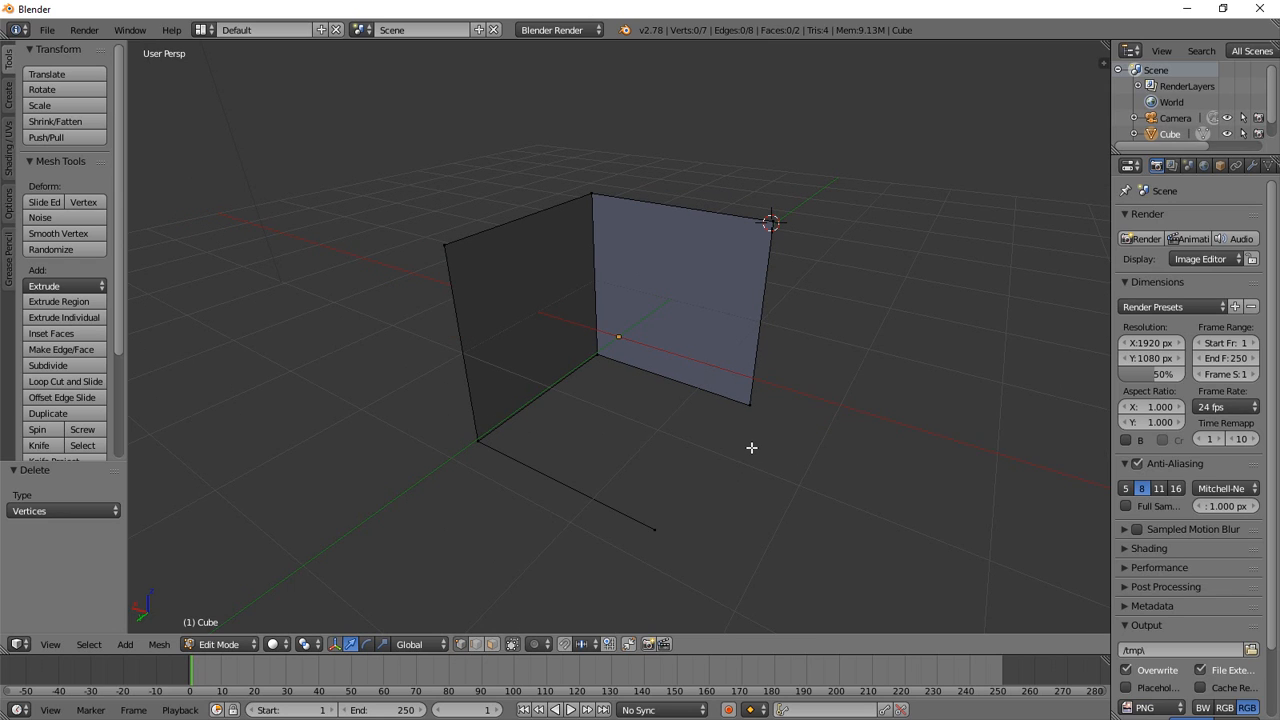
pyautogui.click(1262, 8)
pyautogui.click(634, 425)
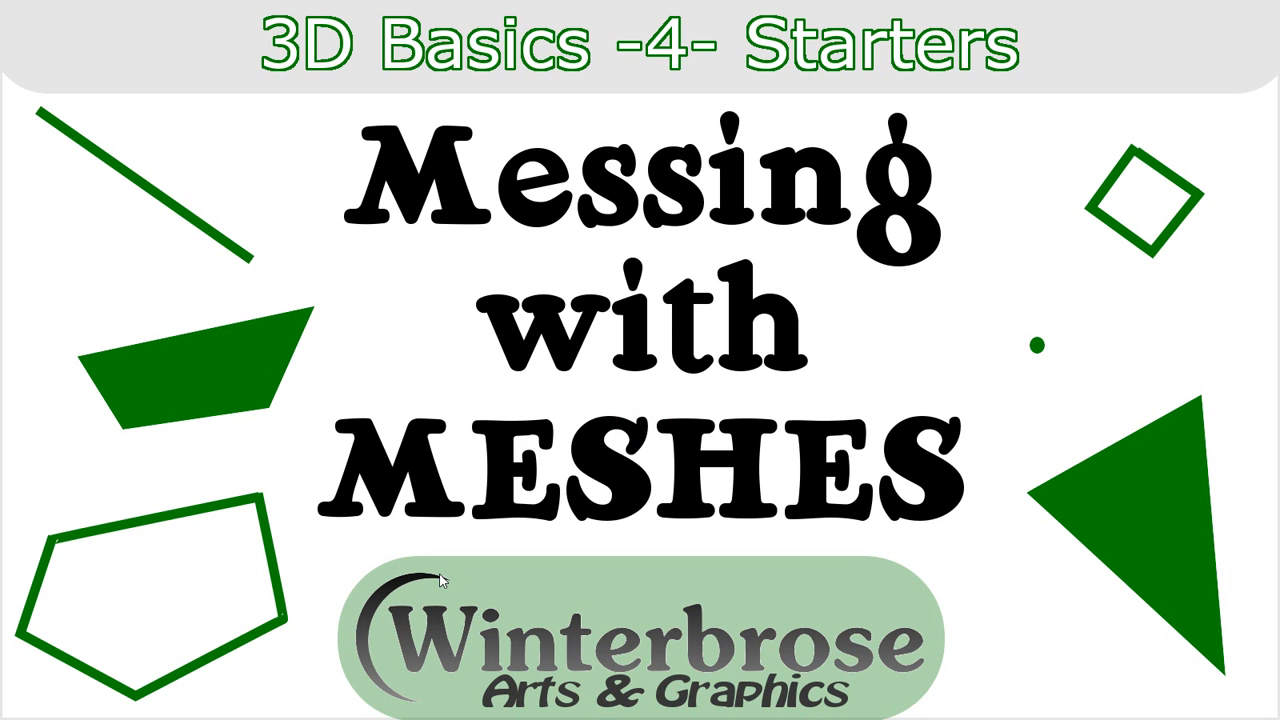